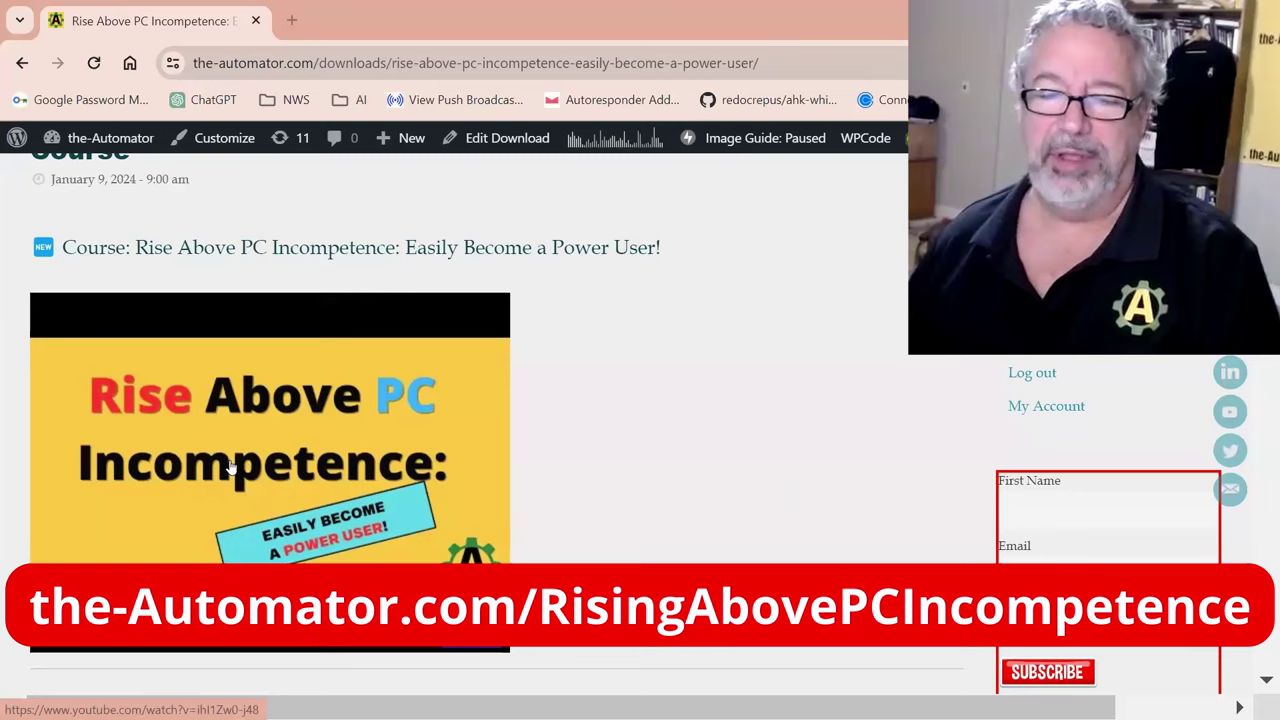
Step: Review the course page from its topic overview and pricing down to the General Office lesson list
scroll(614, 314, down, 7)
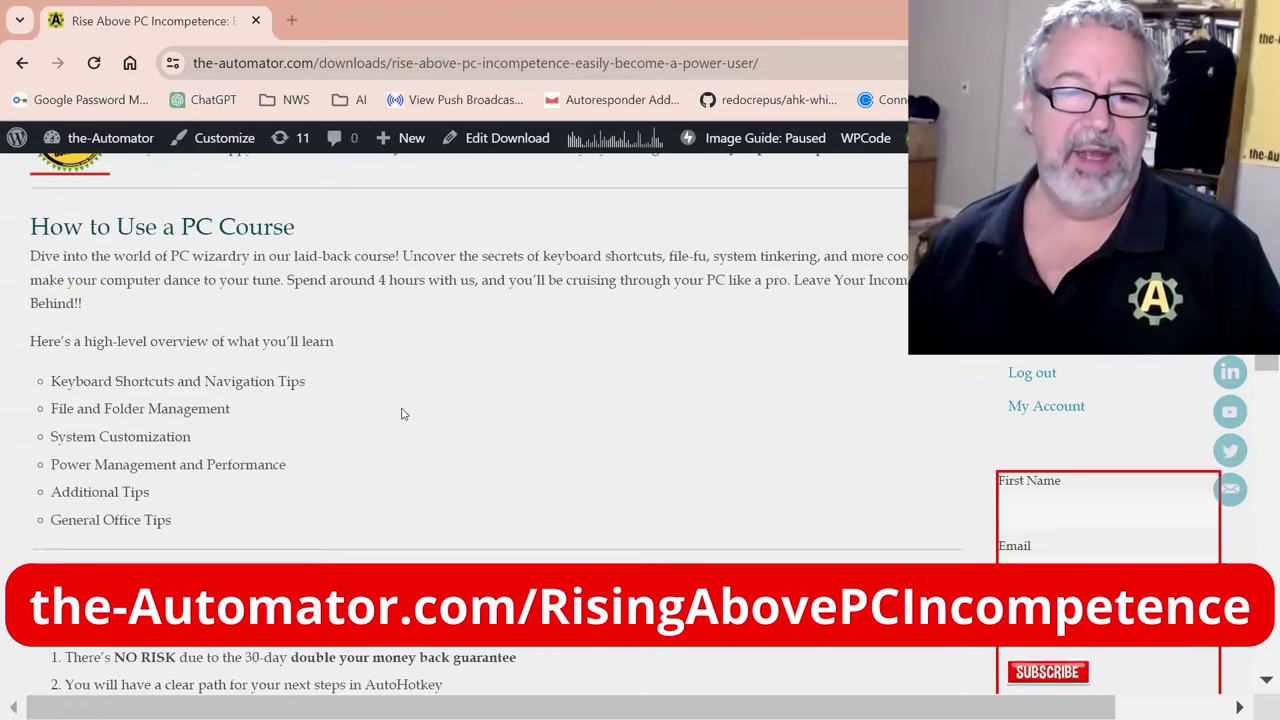
scroll(506, 385, down, 3)
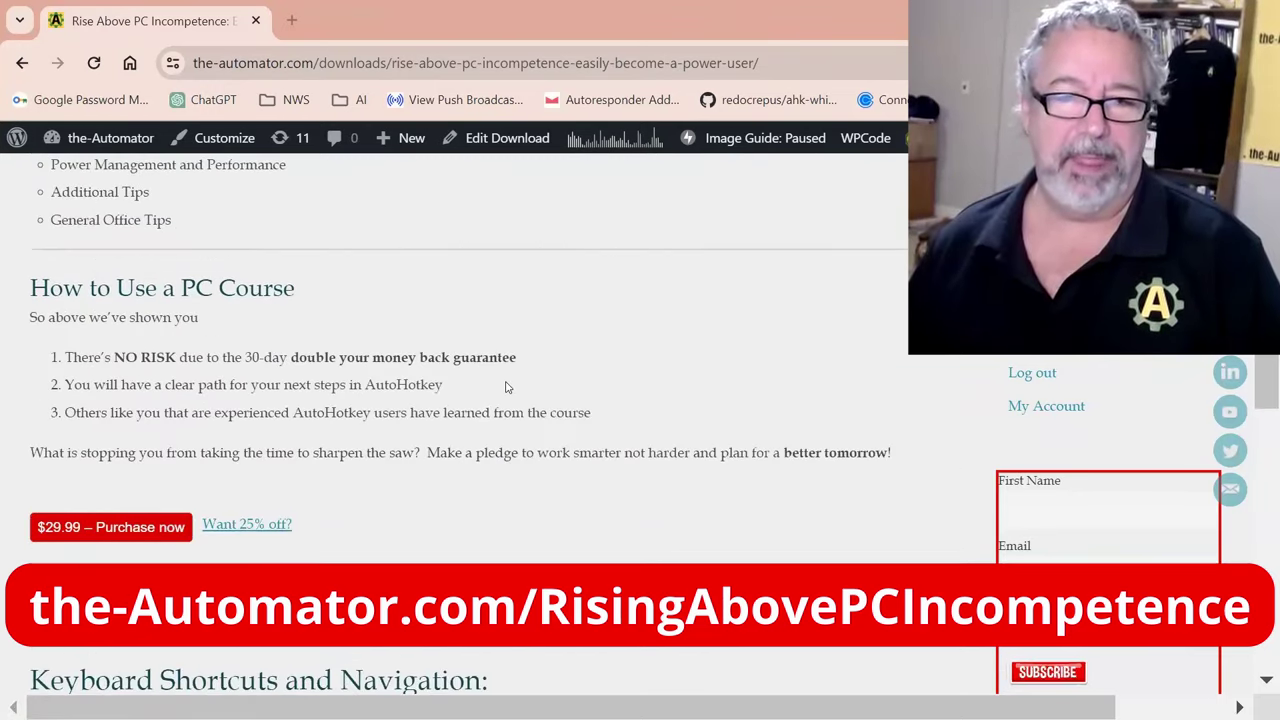
scroll(506, 386, down, 4)
drag(95, 280, 257, 282)
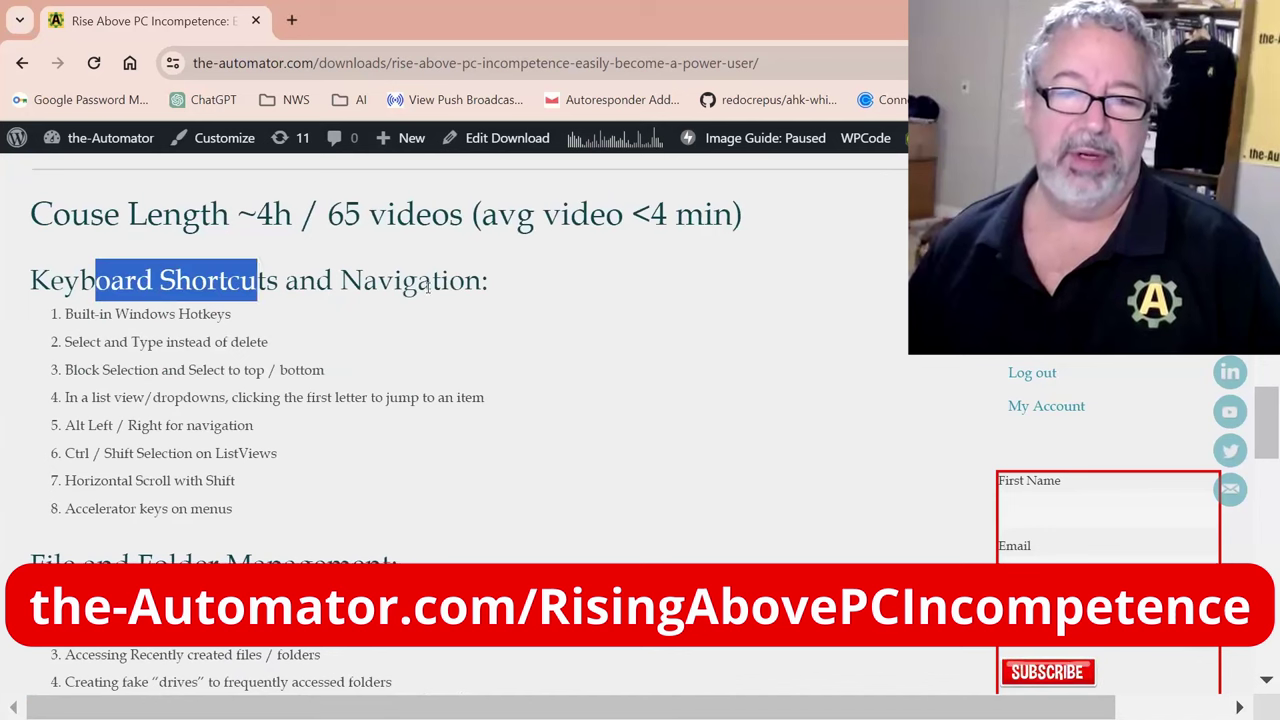
drag(430, 287, 483, 290)
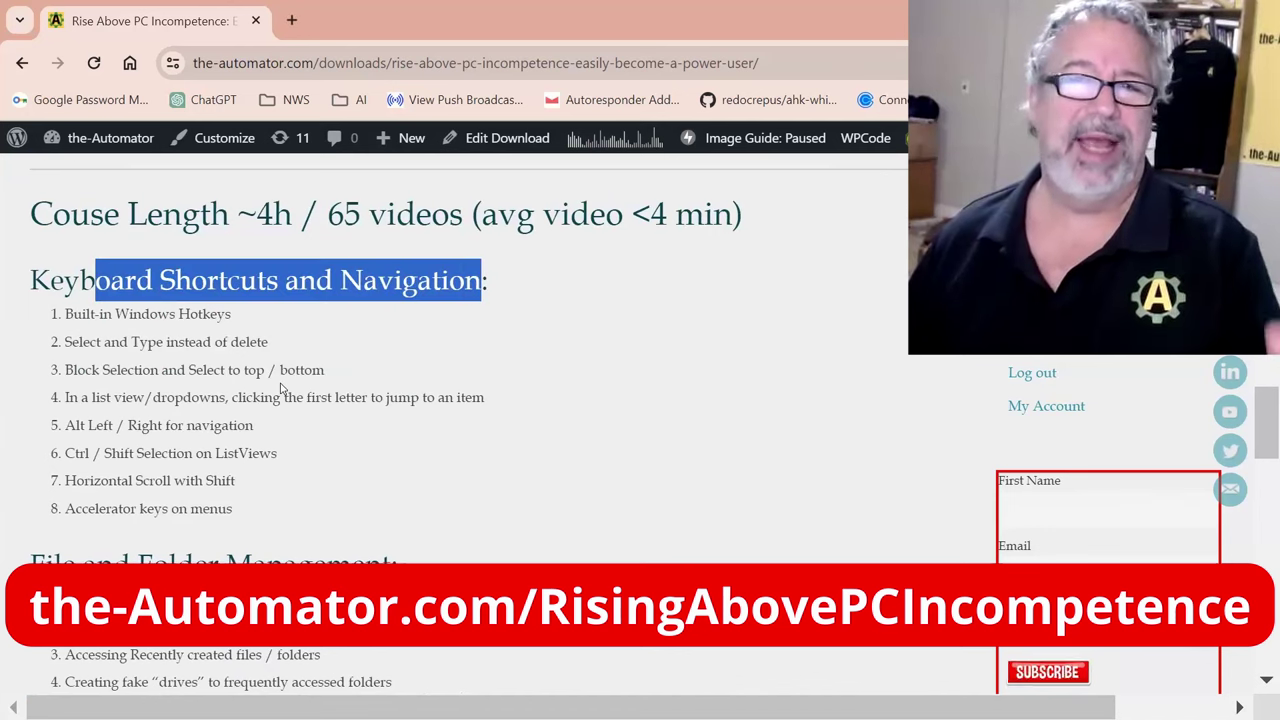
scroll(486, 450, down, 2)
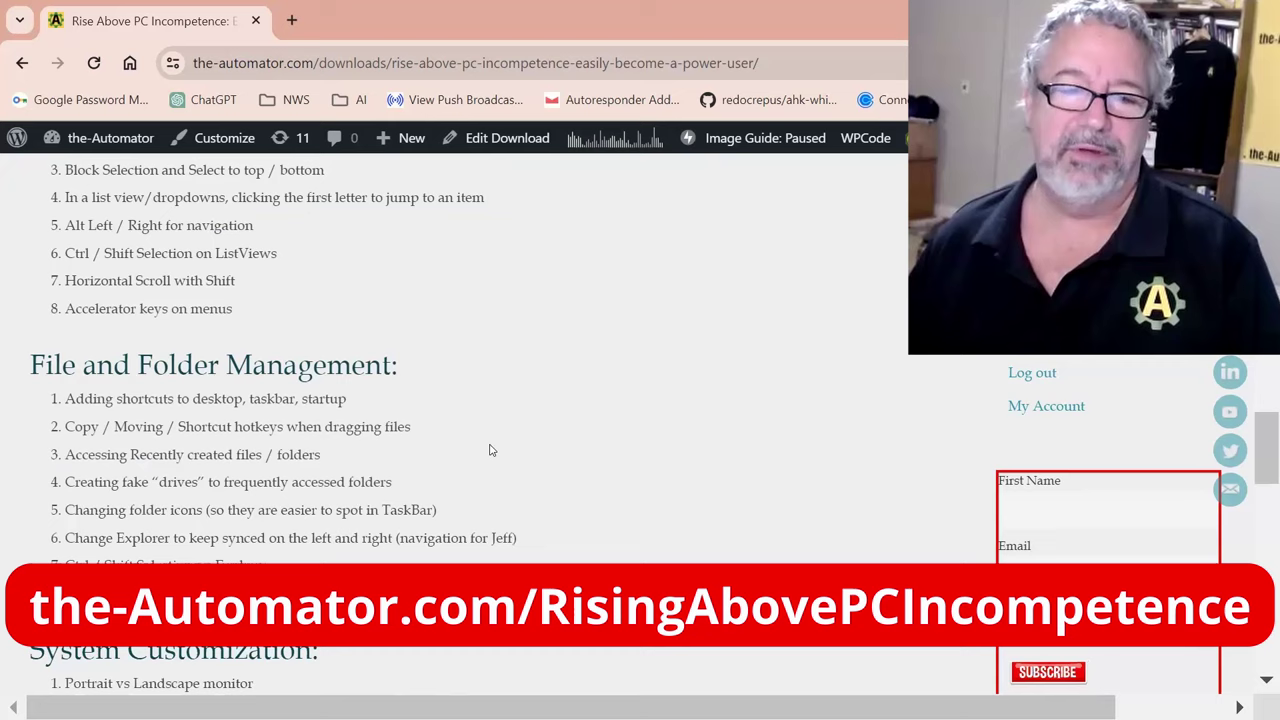
scroll(490, 450, down, 3)
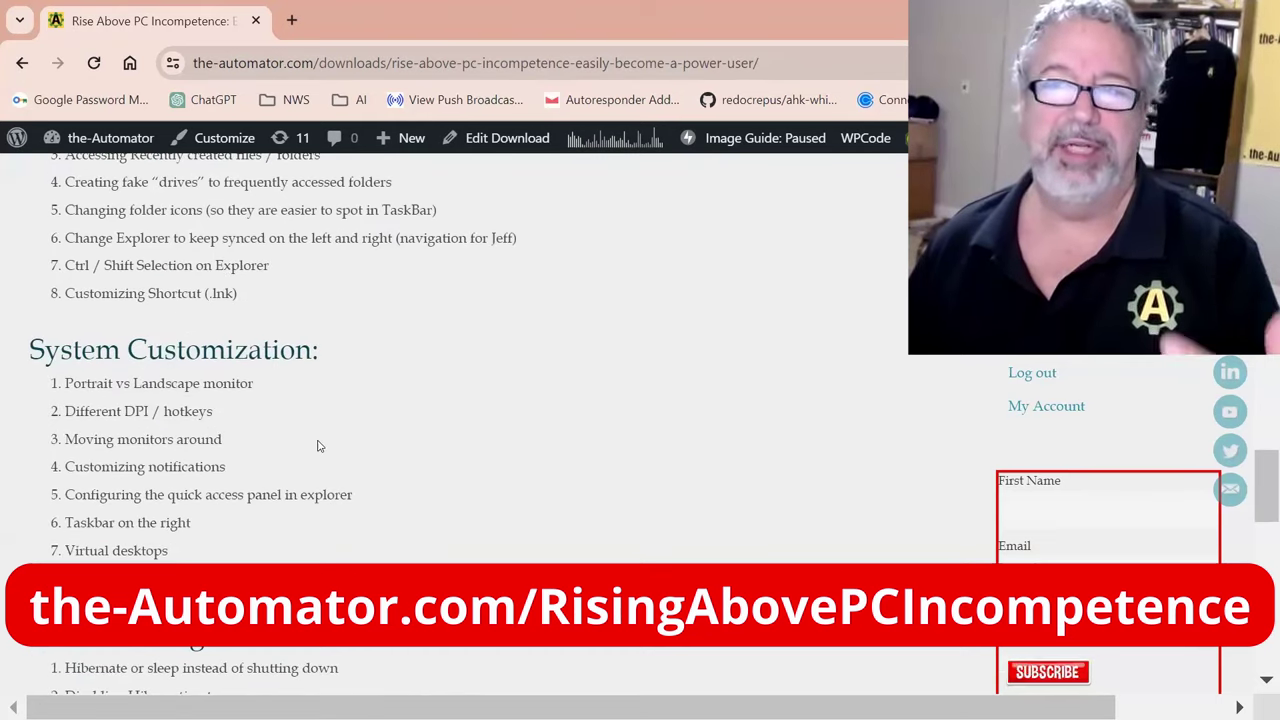
scroll(323, 444, down, 2)
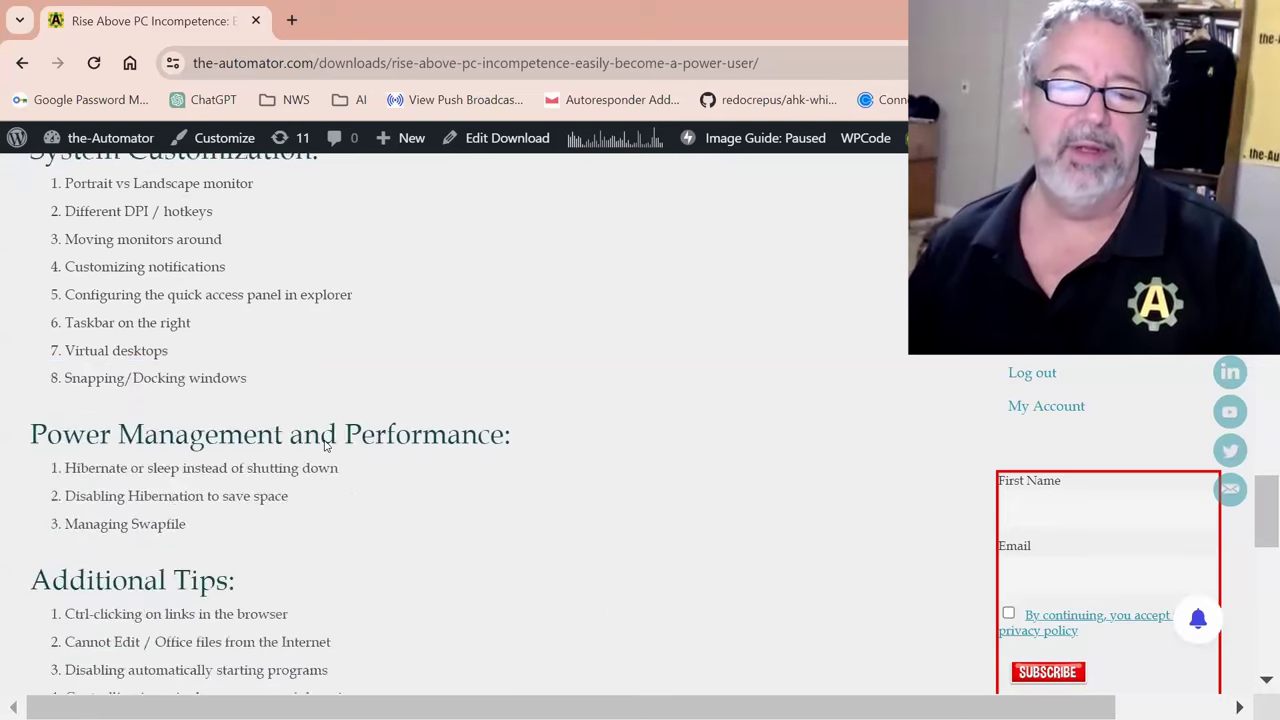
scroll(323, 444, down, 3)
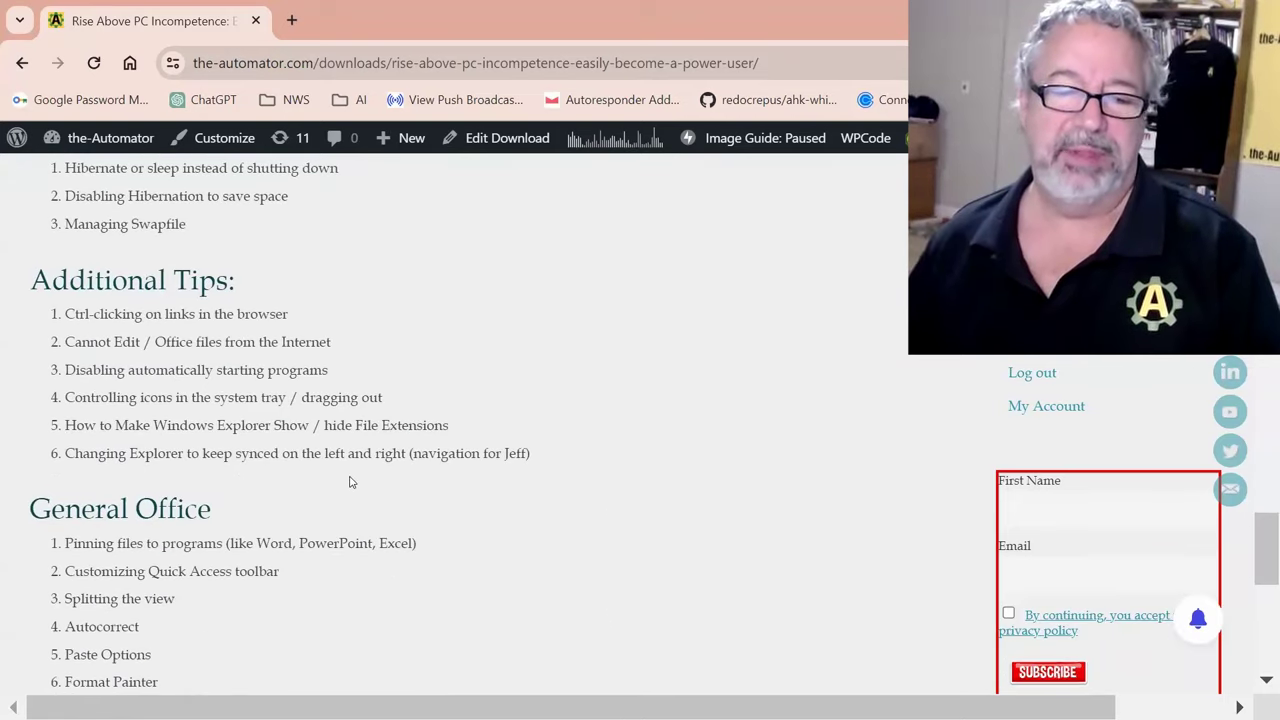
scroll(350, 482, down, 1)
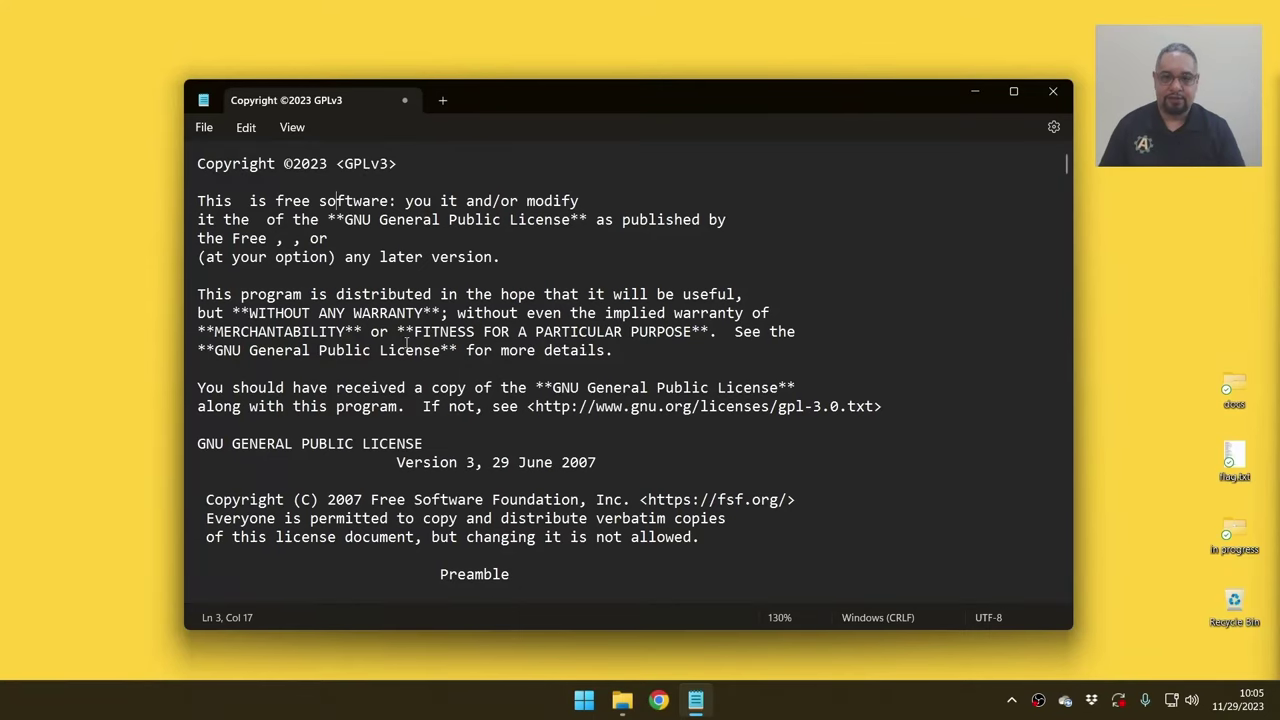
Step: Select a word, a whole line and multi-line passages around "free software" in the license text with the pointer
drag(319, 200, 575, 300)
click(381, 219)
double_click(300, 201)
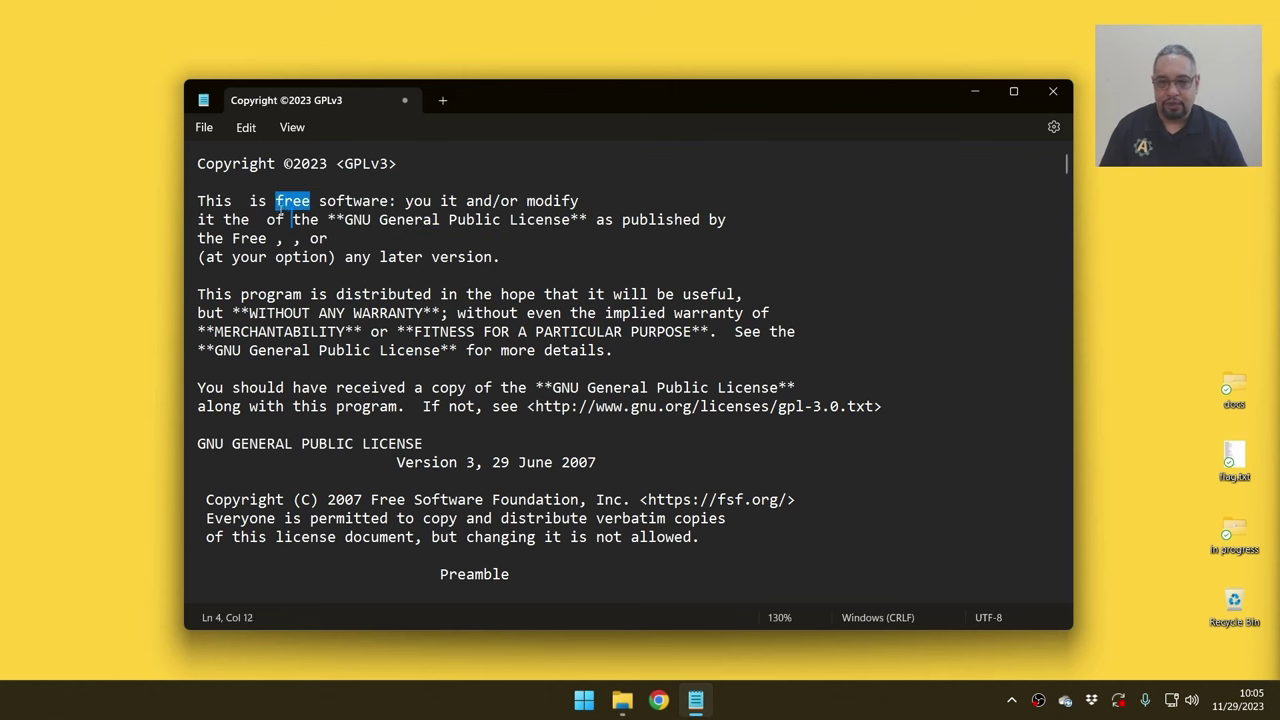
triple_click(300, 201)
drag(300, 201, 384, 400)
click(344, 257)
drag(319, 200, 355, 195)
Step: Insert the random characters "asd;lkjas;dlfkjasdf" after the "G" of "GNU" on line 4, and delete them so the word reads "GNU"
click(348, 219)
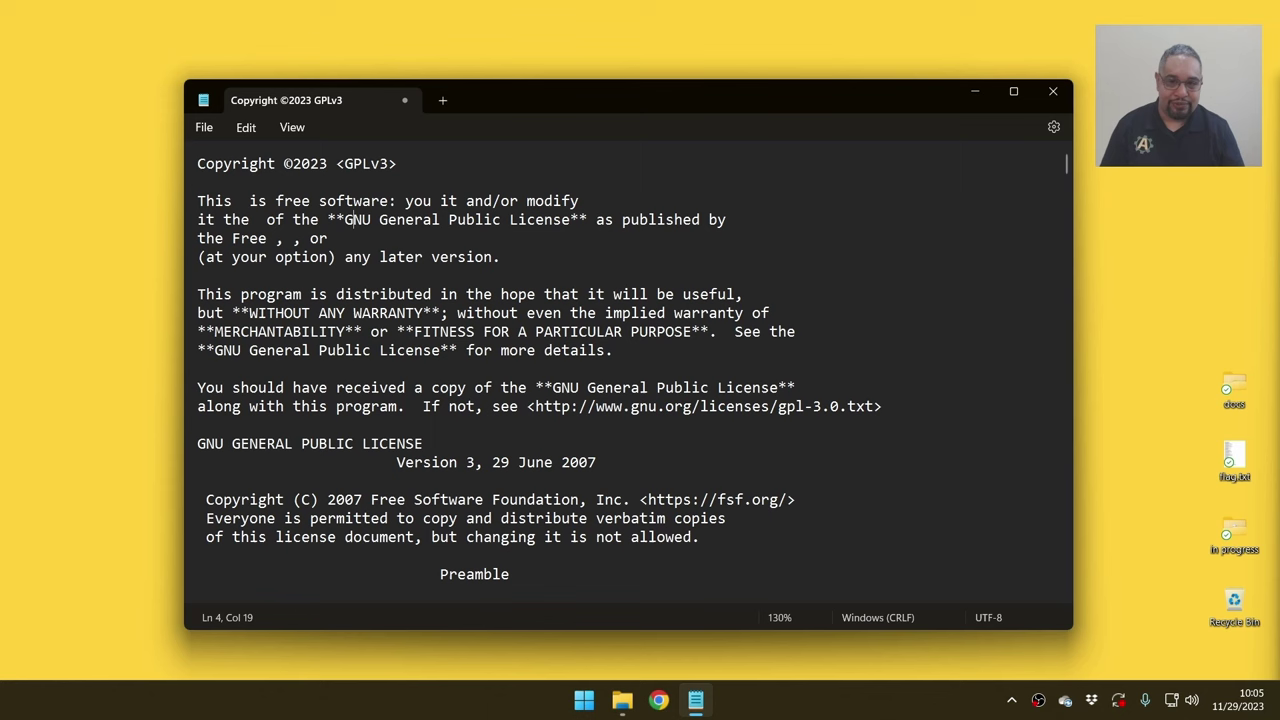
text(asd;lkjas;dfk;jasdf)
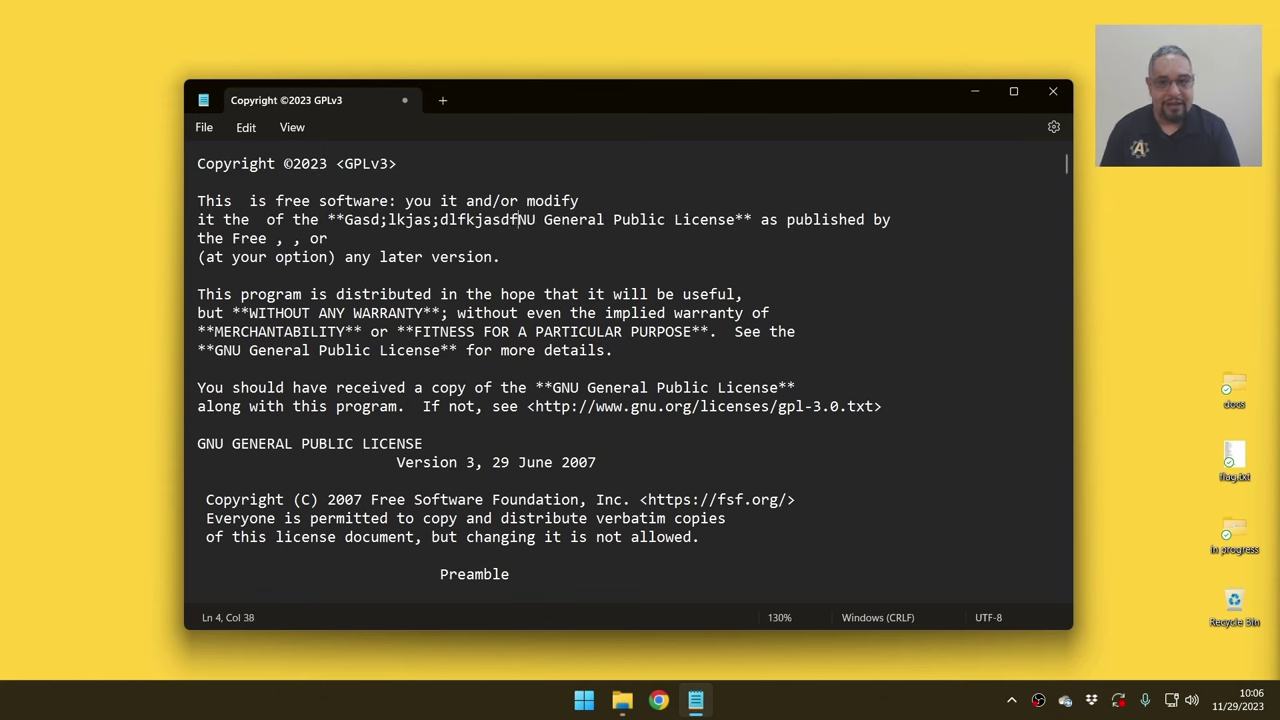
key(BackSpace)
key(BackSpace)
key(BackSpace)
key(BackSpace)
key(BackSpace)
key(BackSpace)
key(BackSpace)
key(BackSpace)
key(BackSpace)
key(BackSpace)
key(BackSpace)
key(BackSpace)
key(BackSpace)
key(BackSpace)
key(BackSpace)
key(BackSpace)
key(BackSpace)
key(BackSpace)
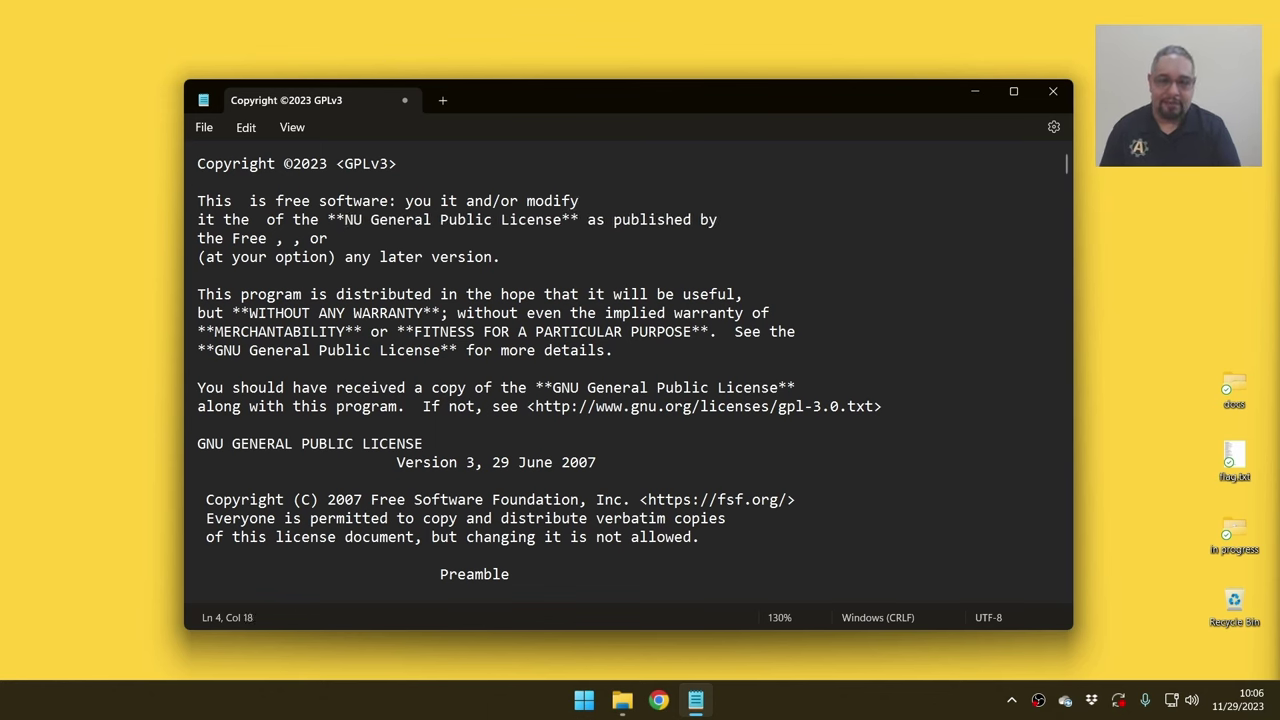
text(G)
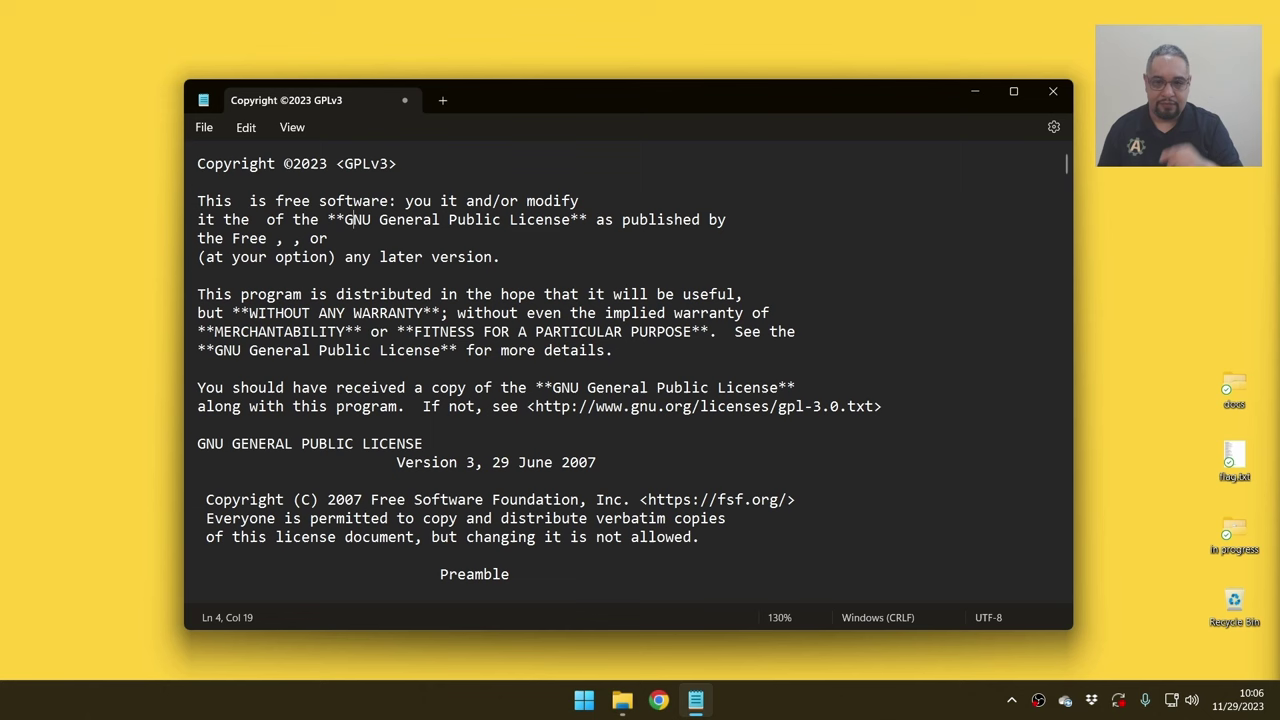
Step: Select the passage from the middle of "distributed" through "If not" with the pointer
drag(355, 221, 464, 405)
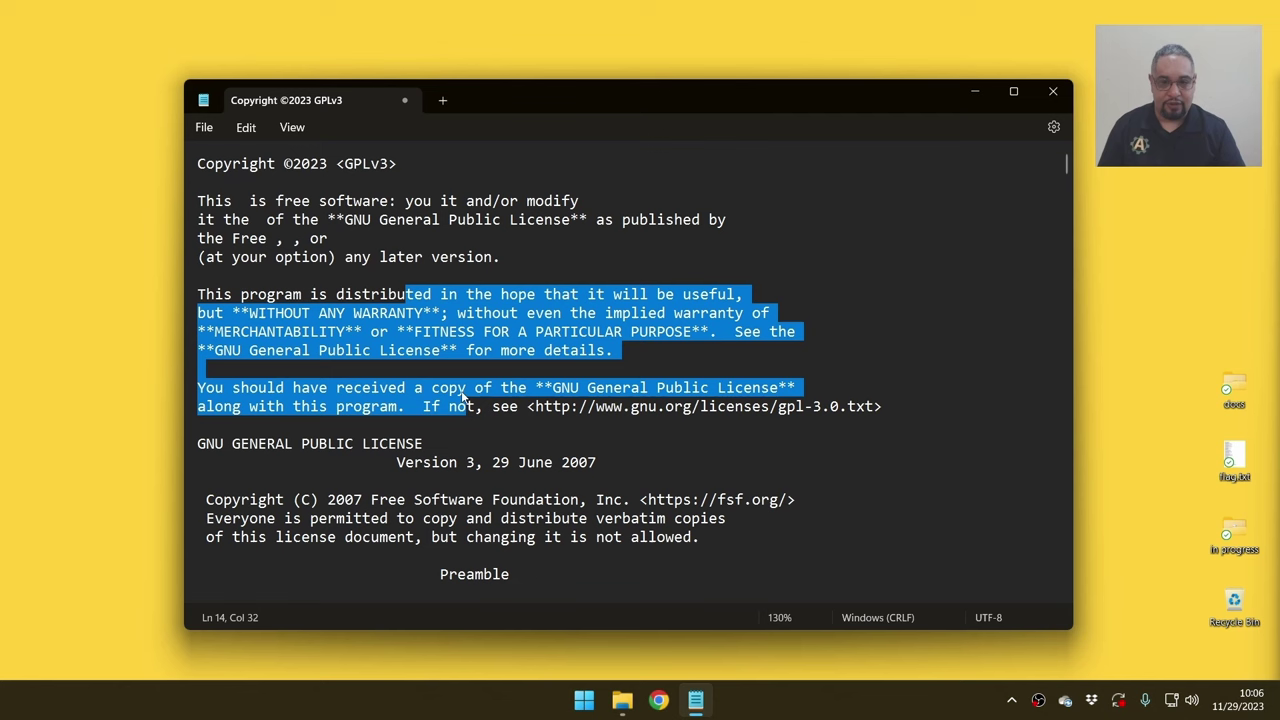
Step: Select character by character from the start of "software" to the "y" of "you" on line 3
click(327, 200)
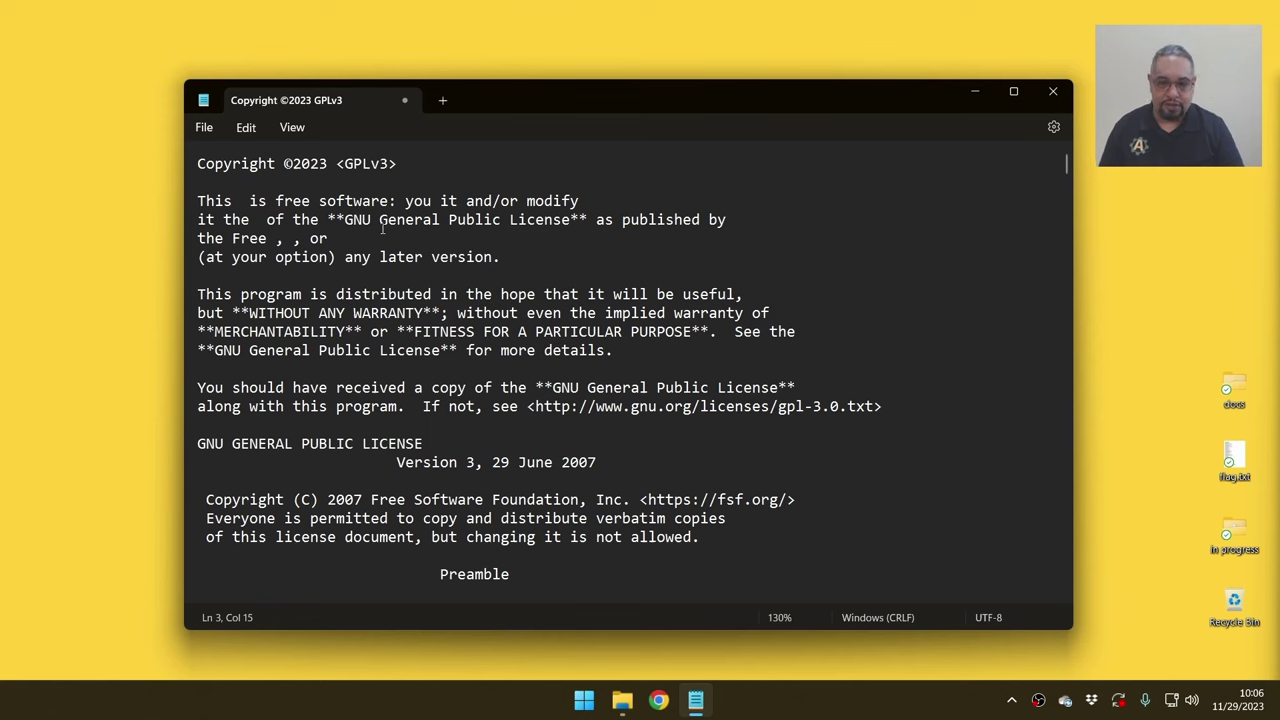
key(shift+Right)
key(shift+Right)
key(shift+Right)
key(shift+Right)
key(shift+Right)
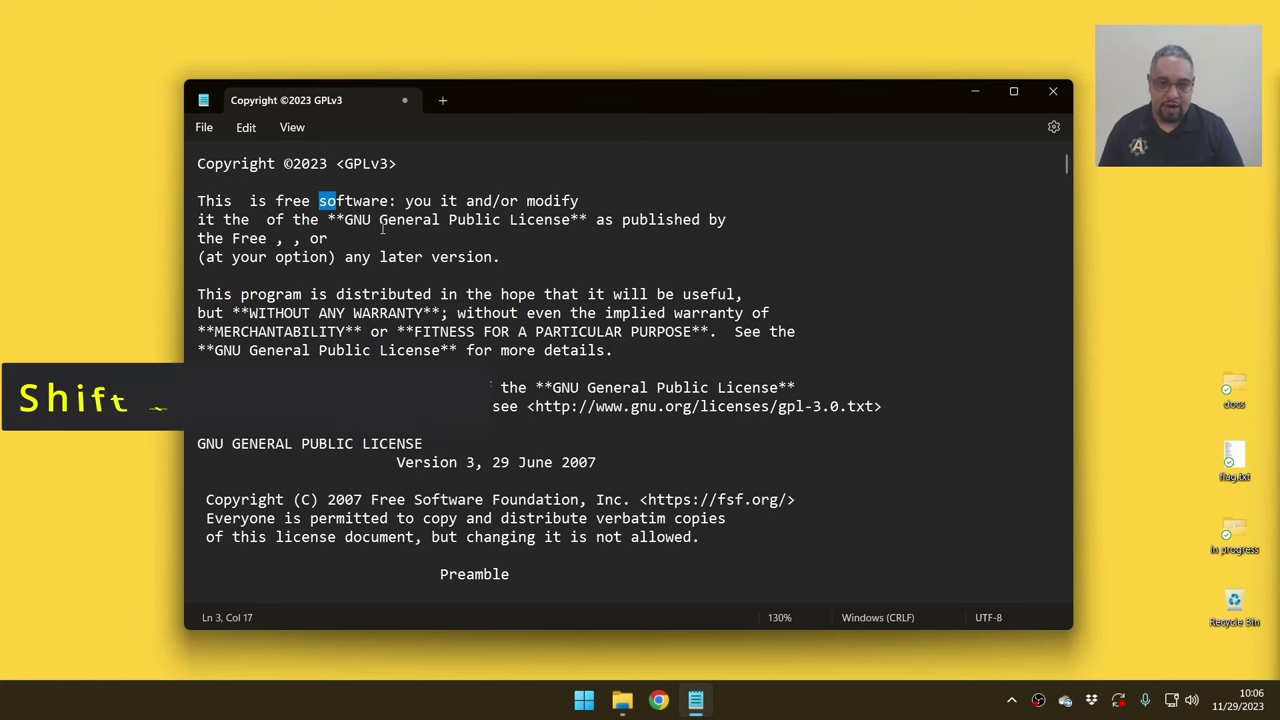
key(shift+Right)
key(shift+Right)
key(shift+Right)
key(shift+Right)
key(shift+Right)
key(shift+Right)
key(shift+Right)
key(shift+Right)
key(shift+Right)
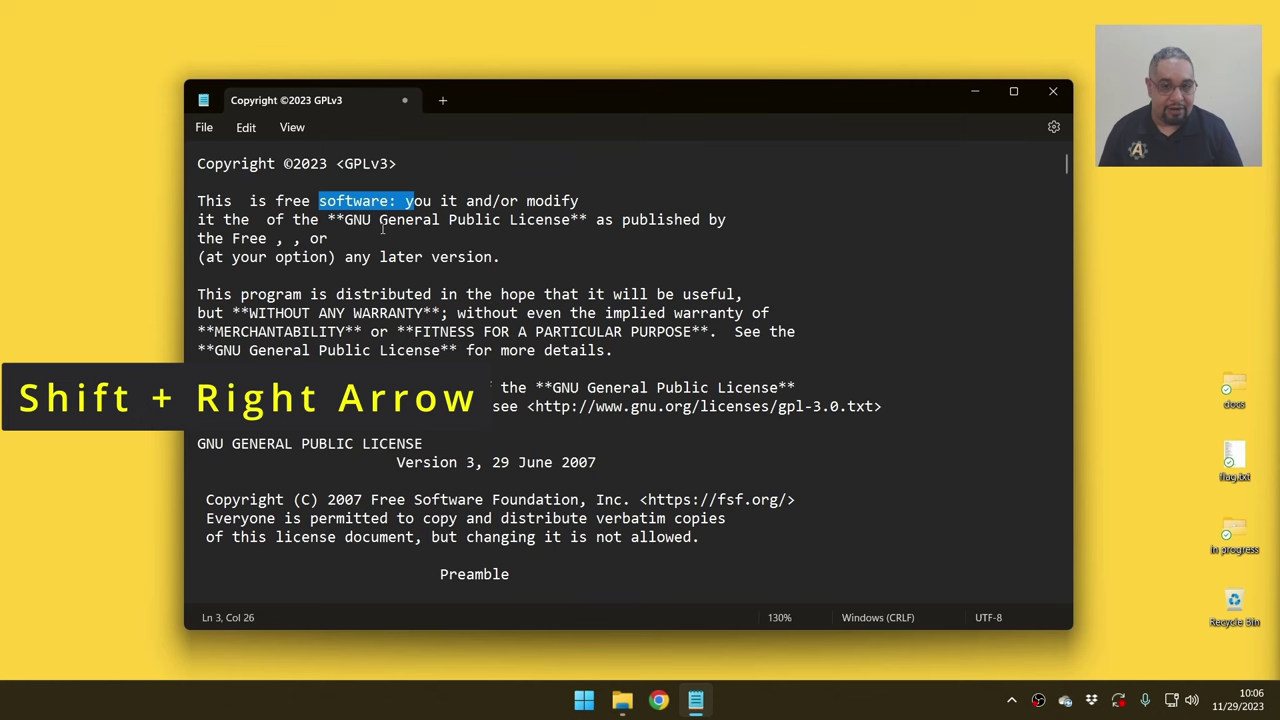
Step: Extend the selection line by line through the blank line below "any later version."
key(shift+Down)
key(shift+Down)
key(shift+Down)
key(shift+Down)
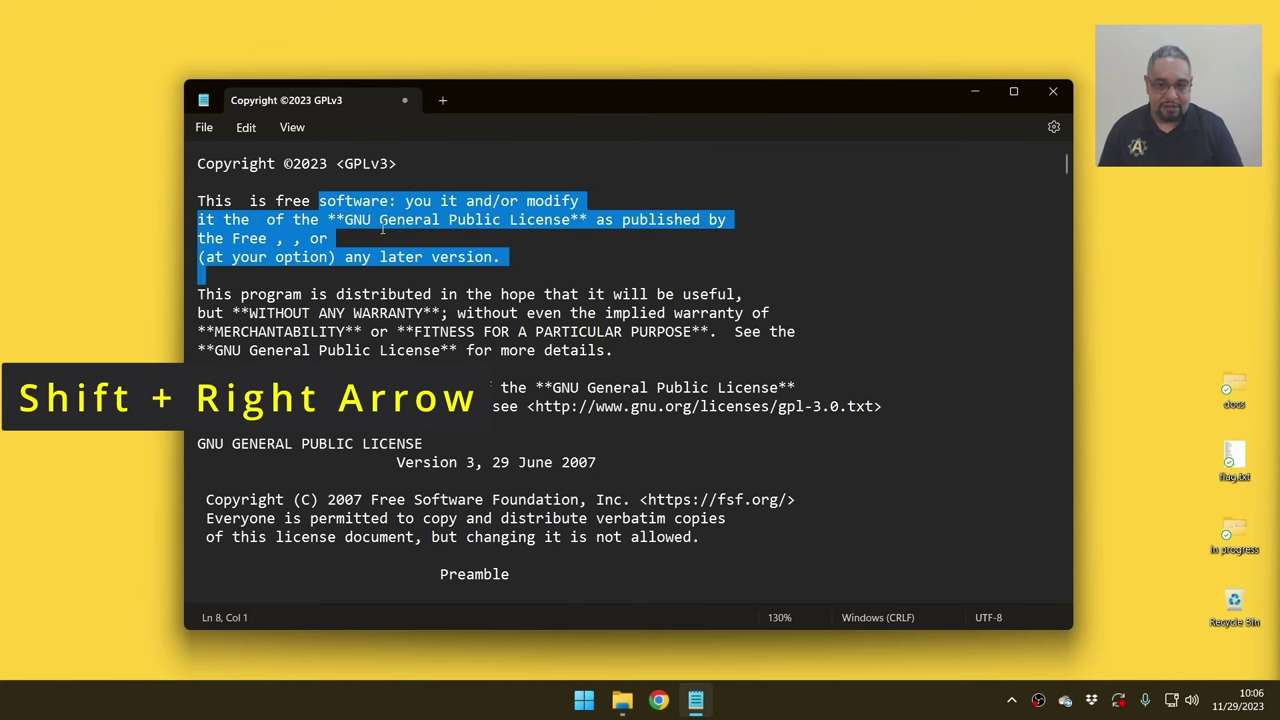
Step: Shrink the selection back up to line 4 and extend it character by character to "Gen" in "General"
key(shift+Up)
key(shift+Up)
key(shift+Up)
key(shift+Right)
key(shift+Right)
key(shift+Right)
key(shift+Right)
key(shift+Right)
key(shift+Right)
key(shift+Right)
key(shift+Right)
key(shift+Right)
key(shift+Right)
key(shift+Right)
key(shift+Right)
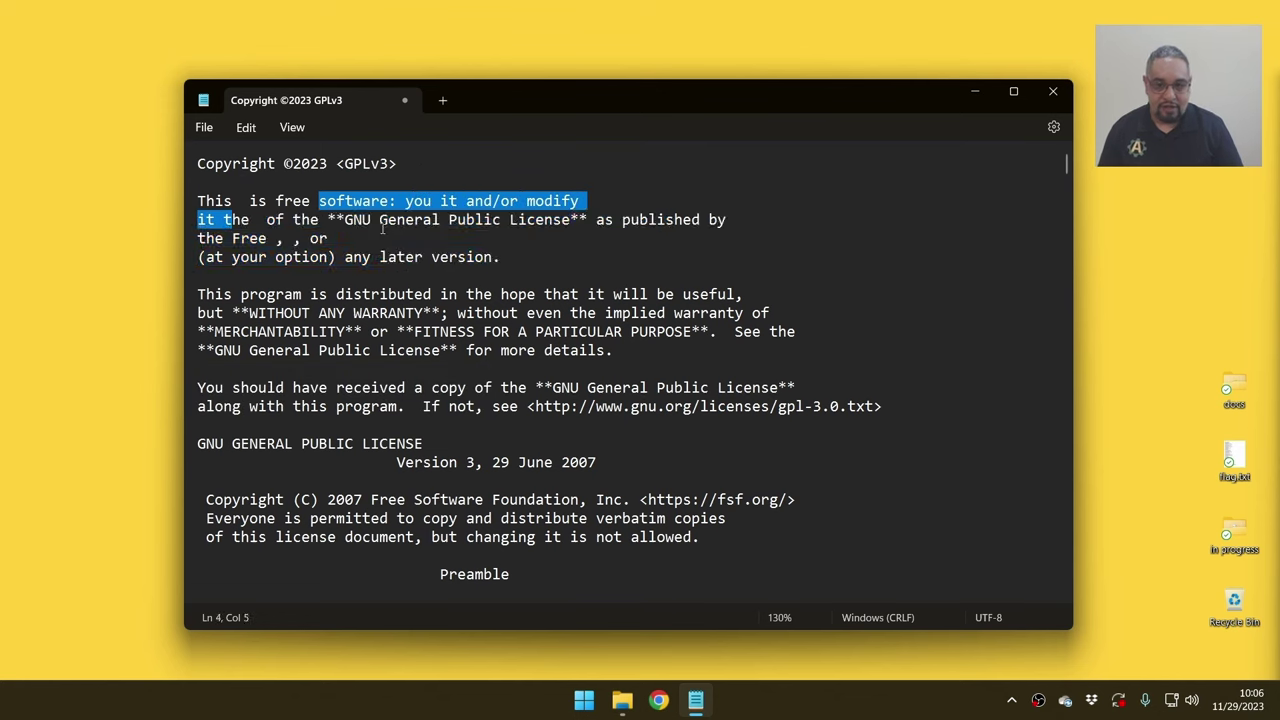
key(shift+Right)
key(shift+Right)
key(shift+Right)
key(shift+Right)
key(shift+Right)
key(shift+Right)
key(shift+Right)
key(shift+Right)
key(shift+Right)
key(shift+Right)
key(shift+Right)
key(shift+Right)
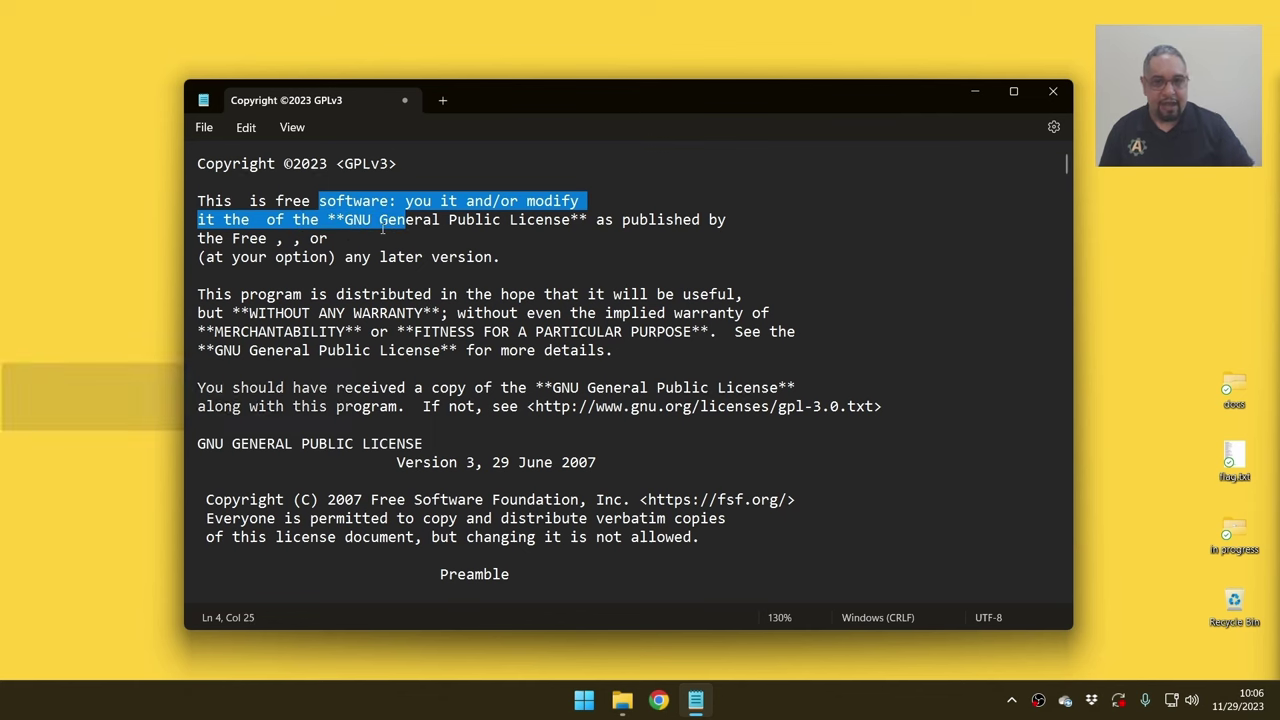
Step: Extend the selection two lines down and on to the "l" of "later" on line 6
key(shift+Down)
key(shift+Down)
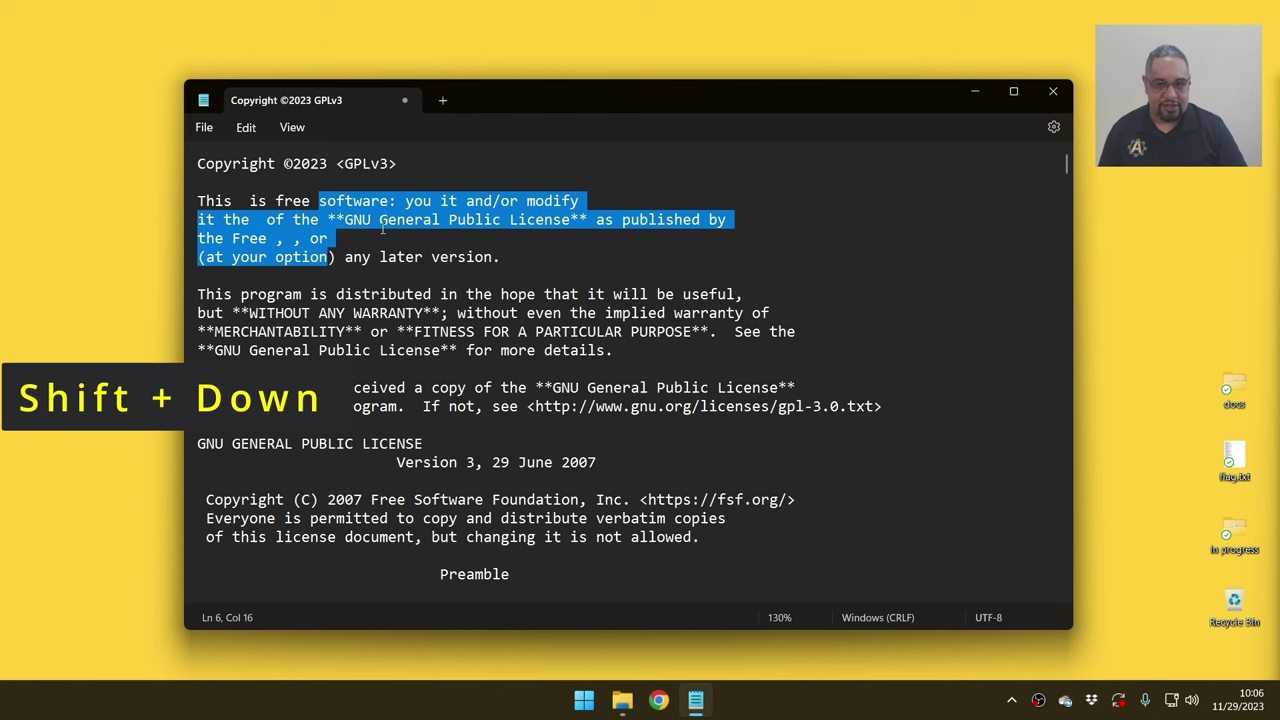
key(shift+Right)
key(shift+Right)
key(shift+Right)
key(shift+Right)
key(shift+Right)
key(shift+Right)
key(shift+Right)
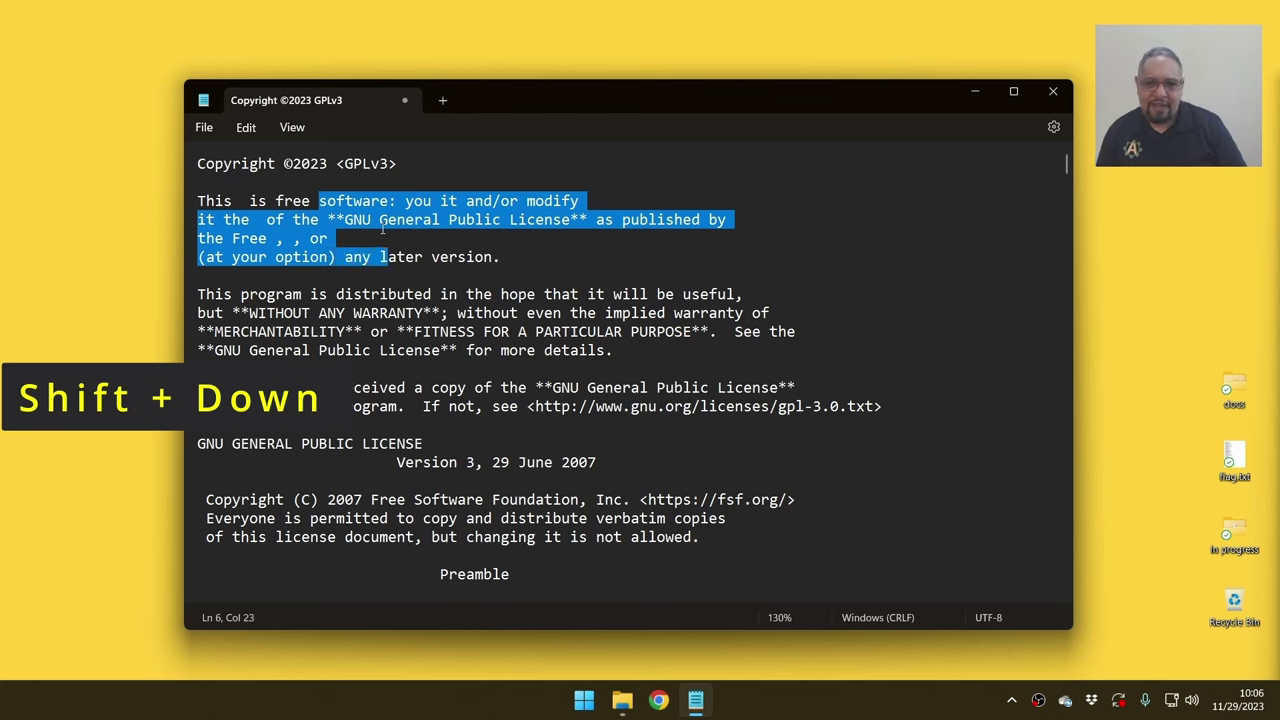
Step: Clear the selection and select word by word from "software" on line 3 through "as" on line 4
key(Left)
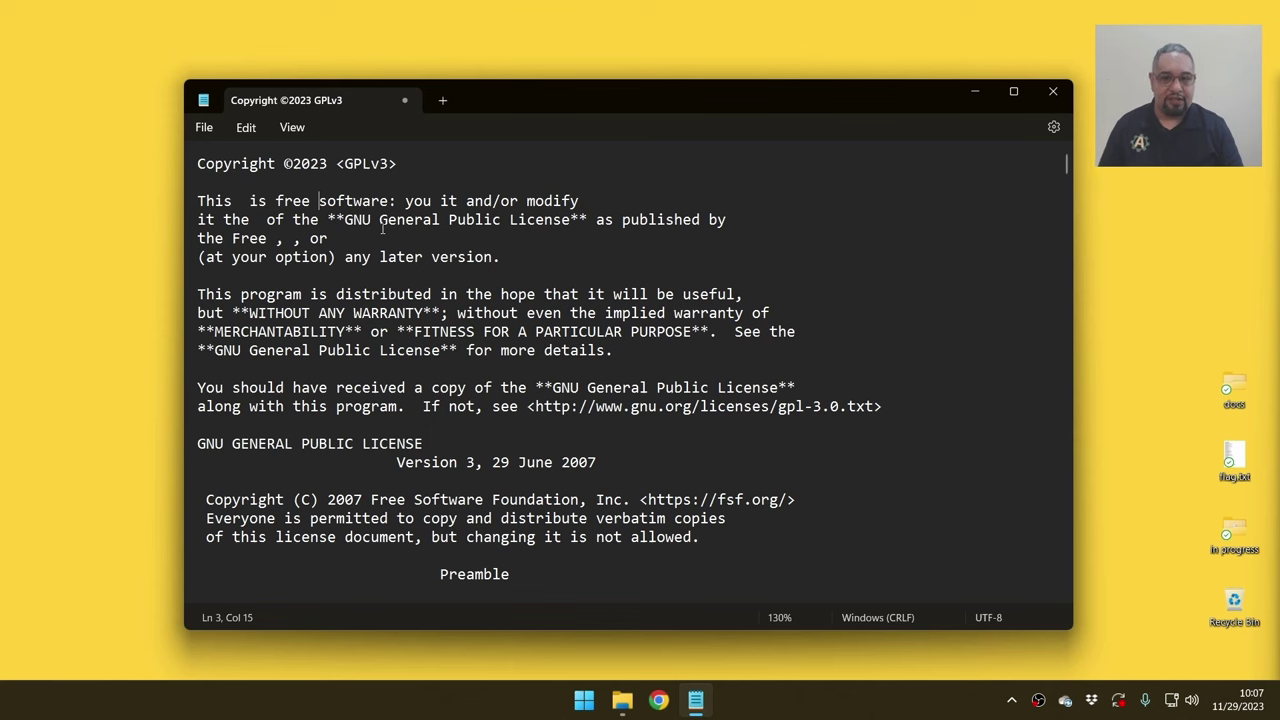
key(ctrl+shift+Right)
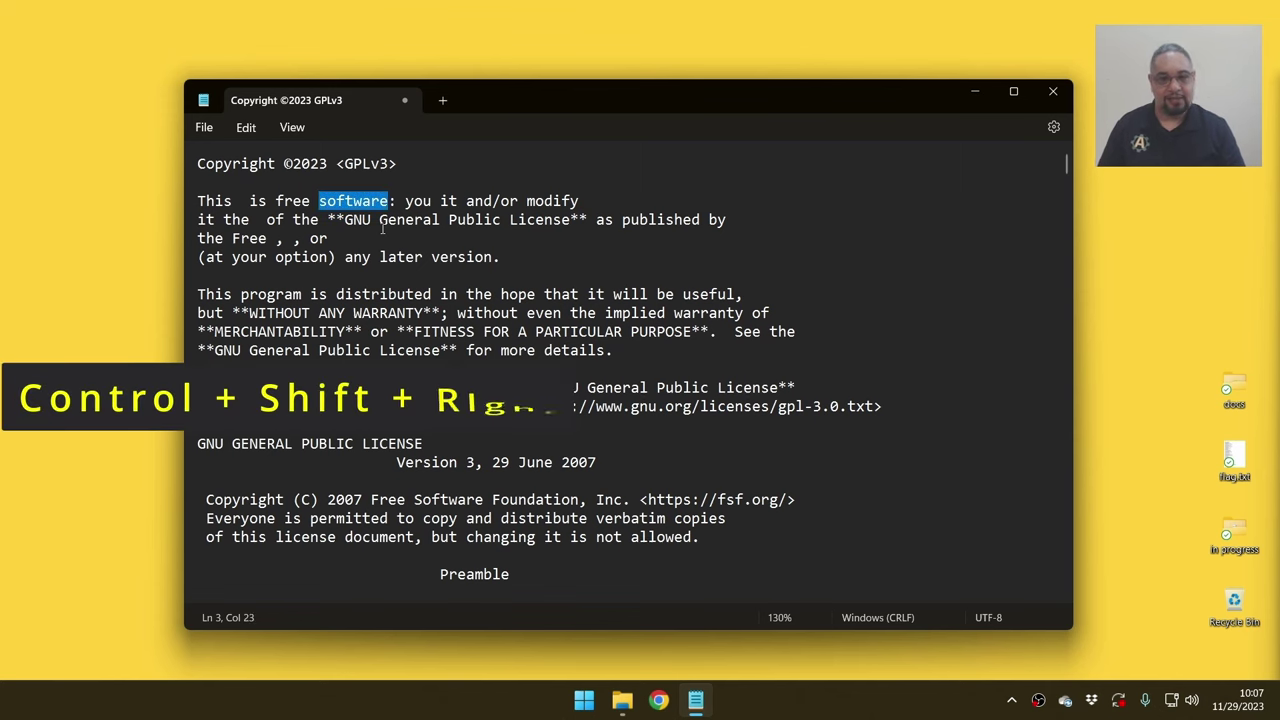
key(ctrl+shift+Right)
key(ctrl+shift+Right)
key(ctrl+shift+Right)
key(ctrl+shift+Right)
key(ctrl+shift+Right)
key(ctrl+shift+Right)
key(ctrl+shift+Right)
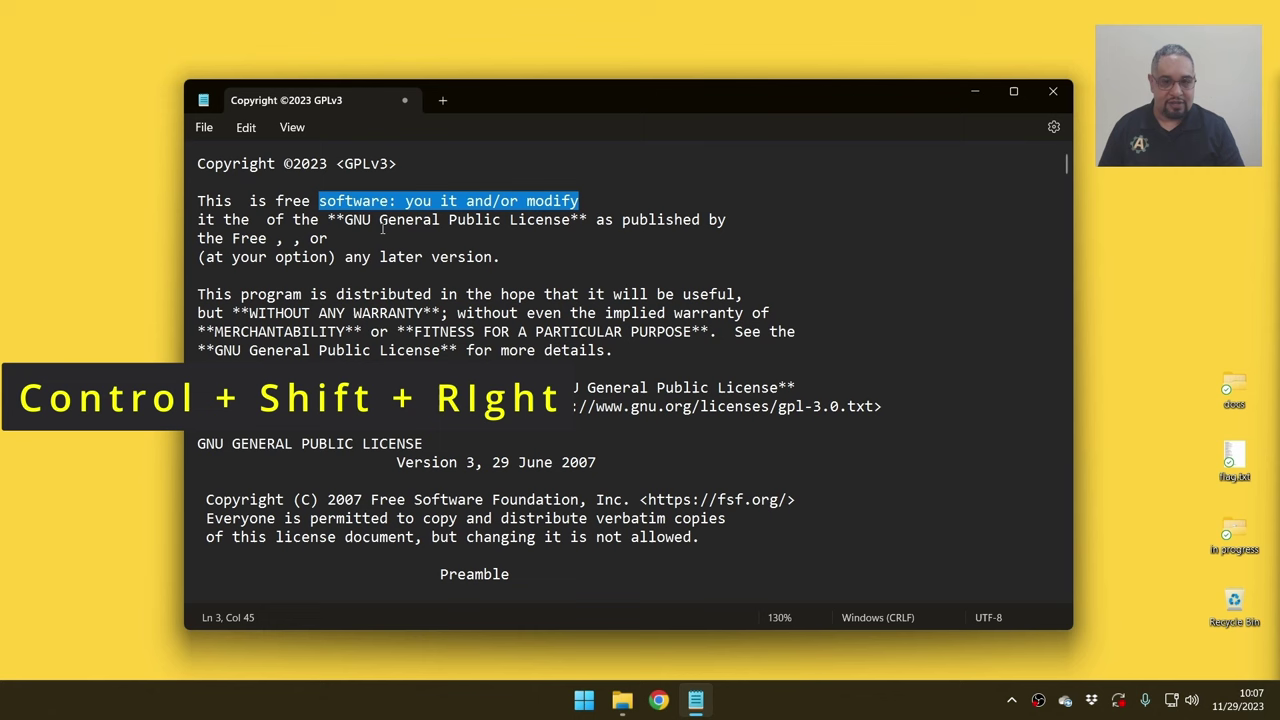
key(ctrl+shift+Right)
key(ctrl+shift+Right)
key(ctrl+shift+Right)
key(ctrl+shift+Right)
key(ctrl+shift+Right)
key(ctrl+shift+Right)
key(ctrl+shift+Right)
key(ctrl+shift+Right)
key(ctrl+shift+Right)
key(ctrl+shift+Right)
key(ctrl+shift+Right)
key(ctrl+shift+Right)
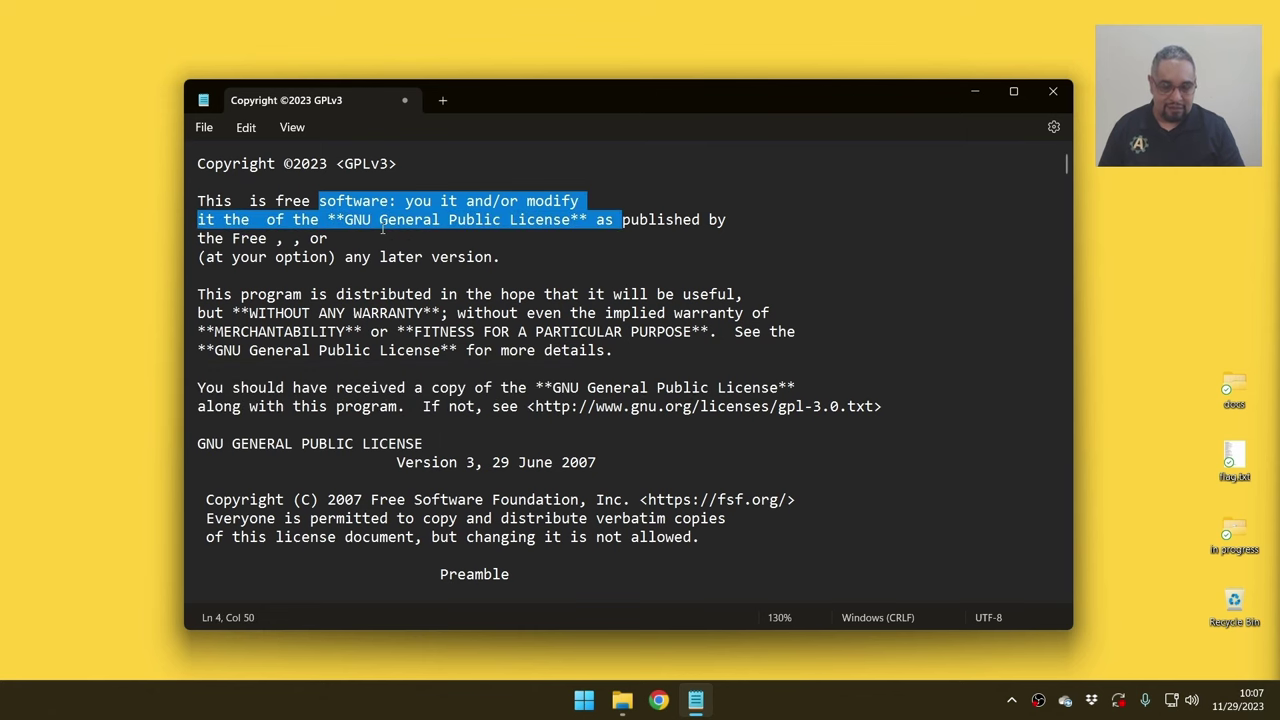
Step: Shrink the selection word by word so it ends after "of" on line 4
key(ctrl+shift+Left)
key(ctrl+shift+Left)
key(ctrl+shift+Left)
key(ctrl+shift+Left)
key(ctrl+shift+Left)
key(ctrl+shift+Left)
key(ctrl+shift+Left)
key(ctrl+shift+Left)
key(ctrl+shift+Left)
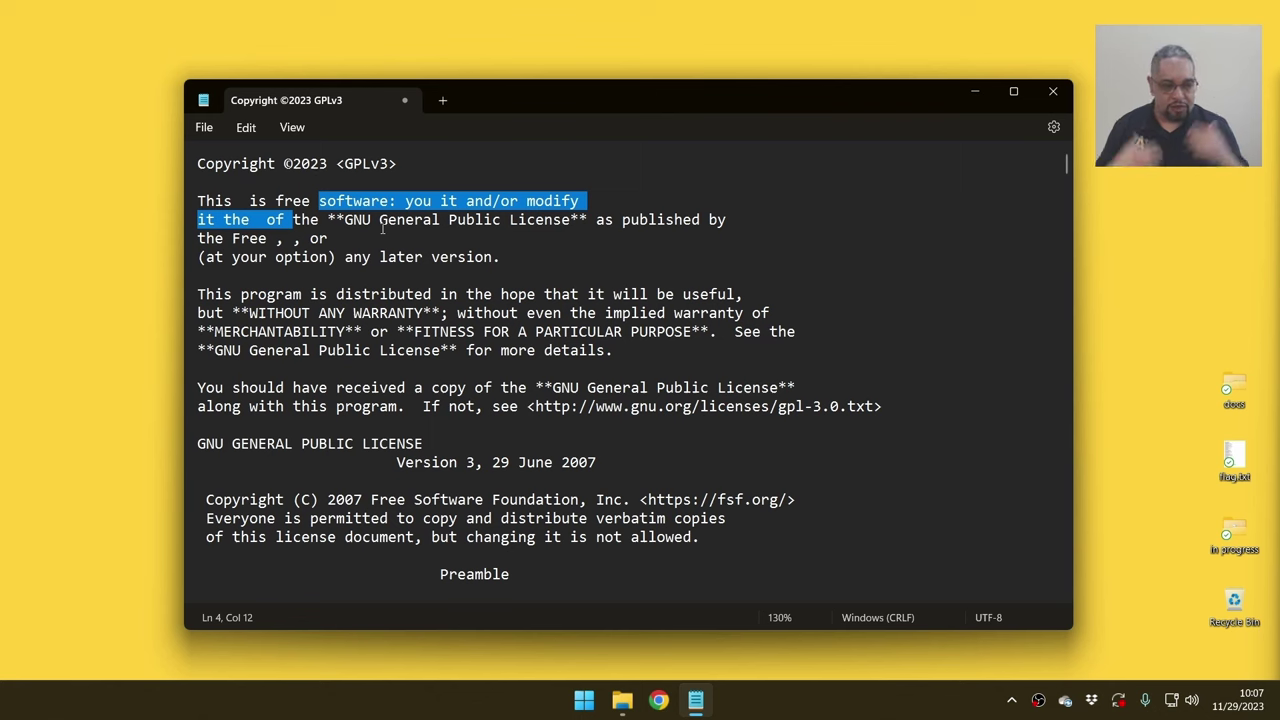
Step: Select from just after "This" in the "This program is distributed" paragraph through "See the", by words and by lines
key(Down)
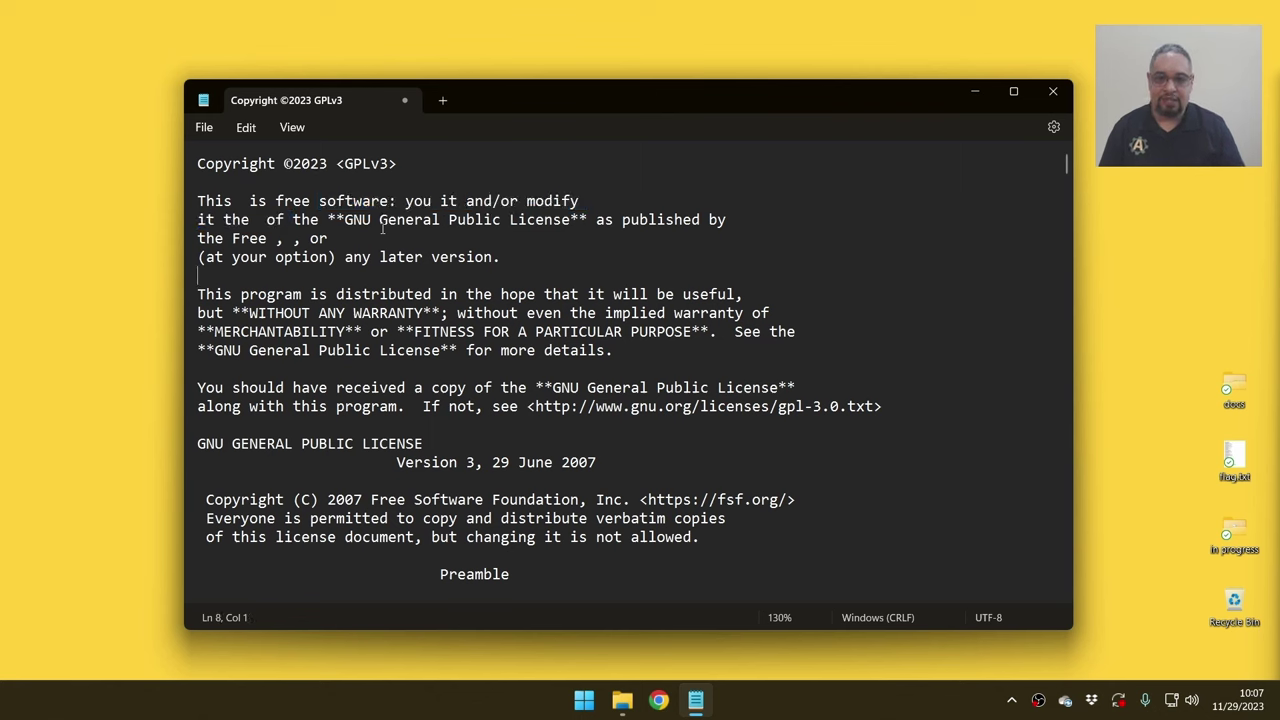
key(Down)
key(Down)
key(Down)
key(Down)
key(Down)
key(Up)
key(Up)
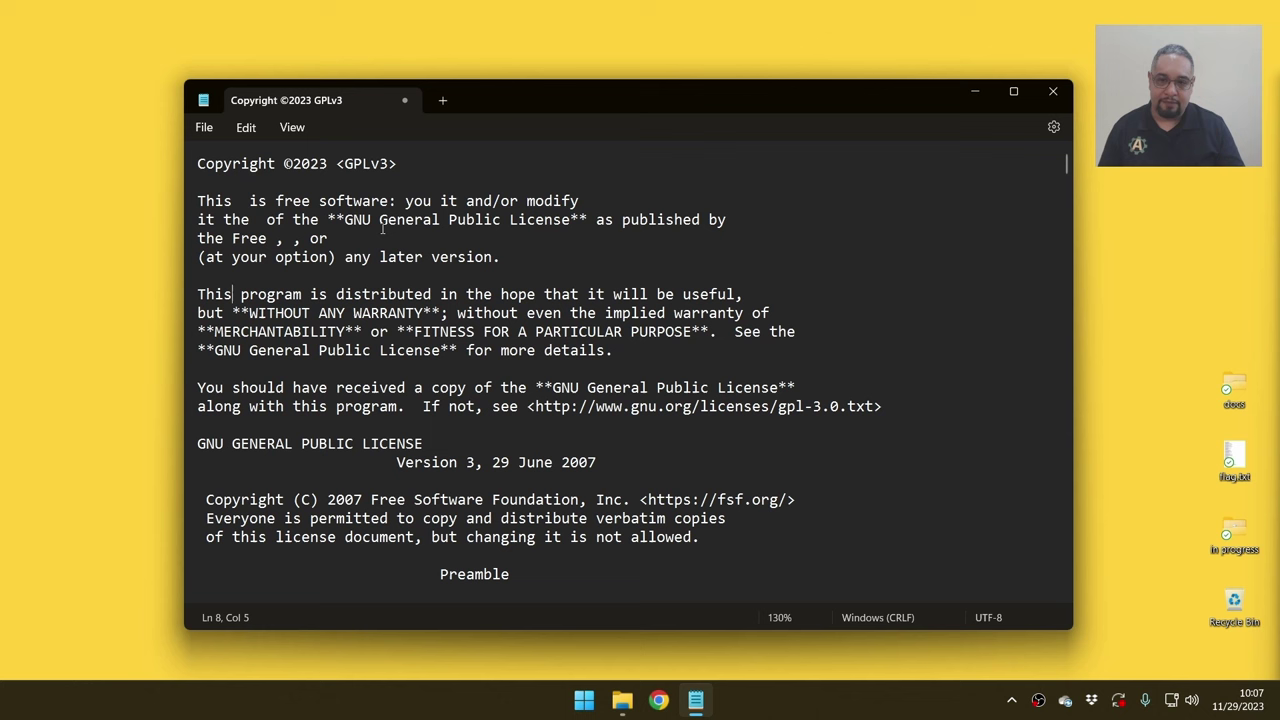
key(ctrl+shift+Right)
key(ctrl+shift+Right)
key(ctrl+shift+Right)
key(ctrl+shift+Right)
key(ctrl+shift+Right)
key(ctrl+shift+Right)
key(ctrl+shift+Right)
key(ctrl+shift+Right)
key(ctrl+shift+Right)
key(ctrl+shift+Right)
key(ctrl+shift+Right)
key(shift+Down)
key(shift+Down)
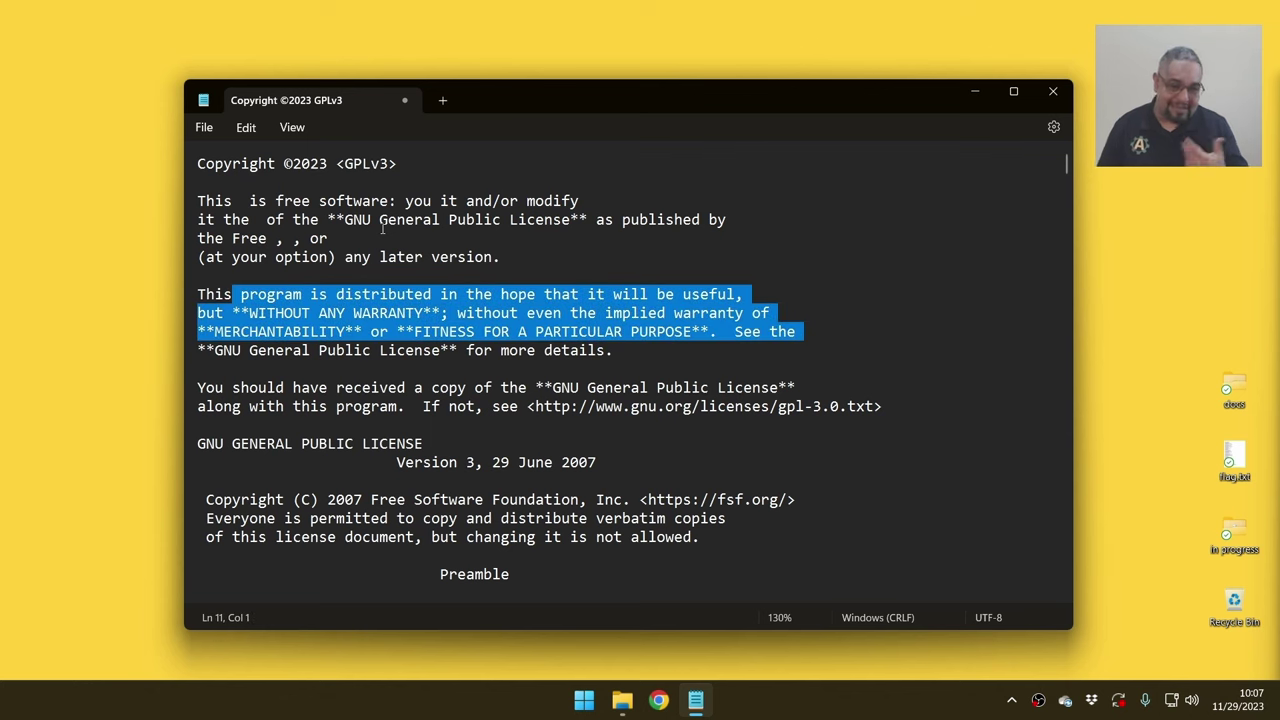
Step: Extend the selection line by line through the "GNU GENERAL PUBLIC LICENSE" heading
key(shift+Down)
key(shift+Down)
key(shift+Down)
key(shift+Down)
key(shift+Down)
key(shift+Down)
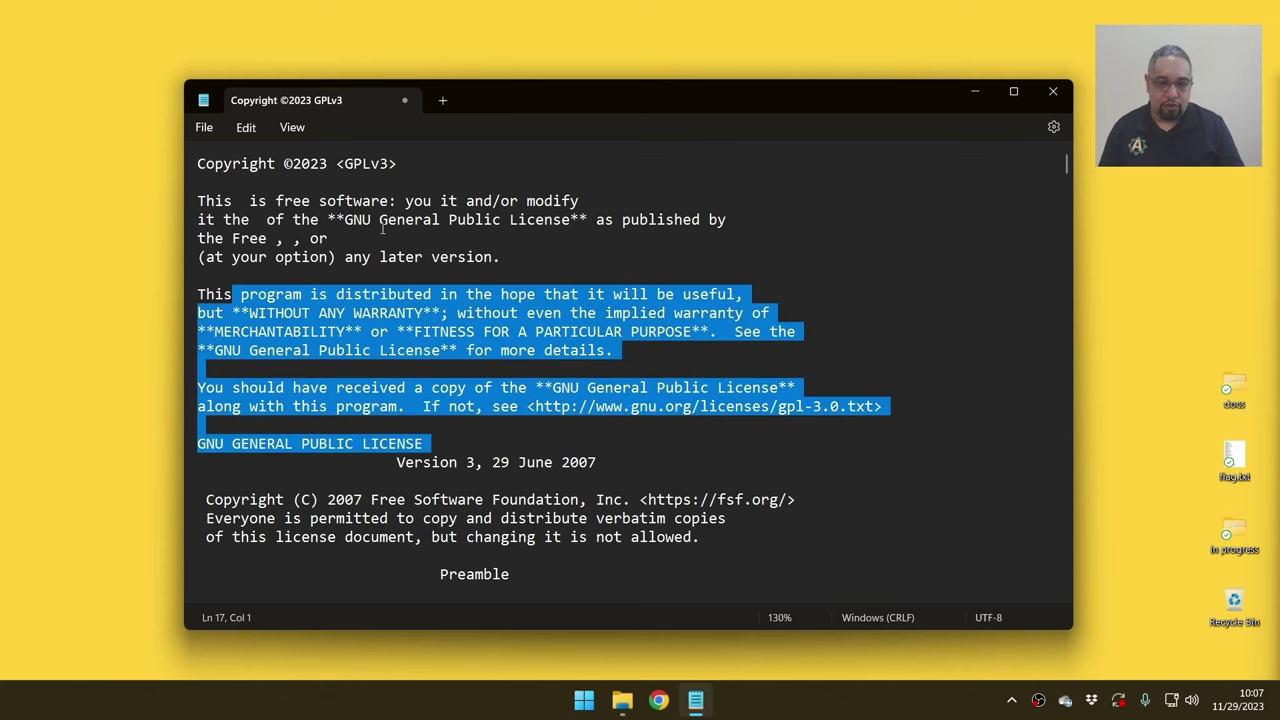
Step: Shrink the selection line by line so it ends with "it will be useful," on the paragraph's first line
key(shift+Up)
key(shift+Up)
key(shift+Up)
key(shift+Up)
key(shift+Up)
key(shift+Up)
key(shift+Up)
key(shift+Up)
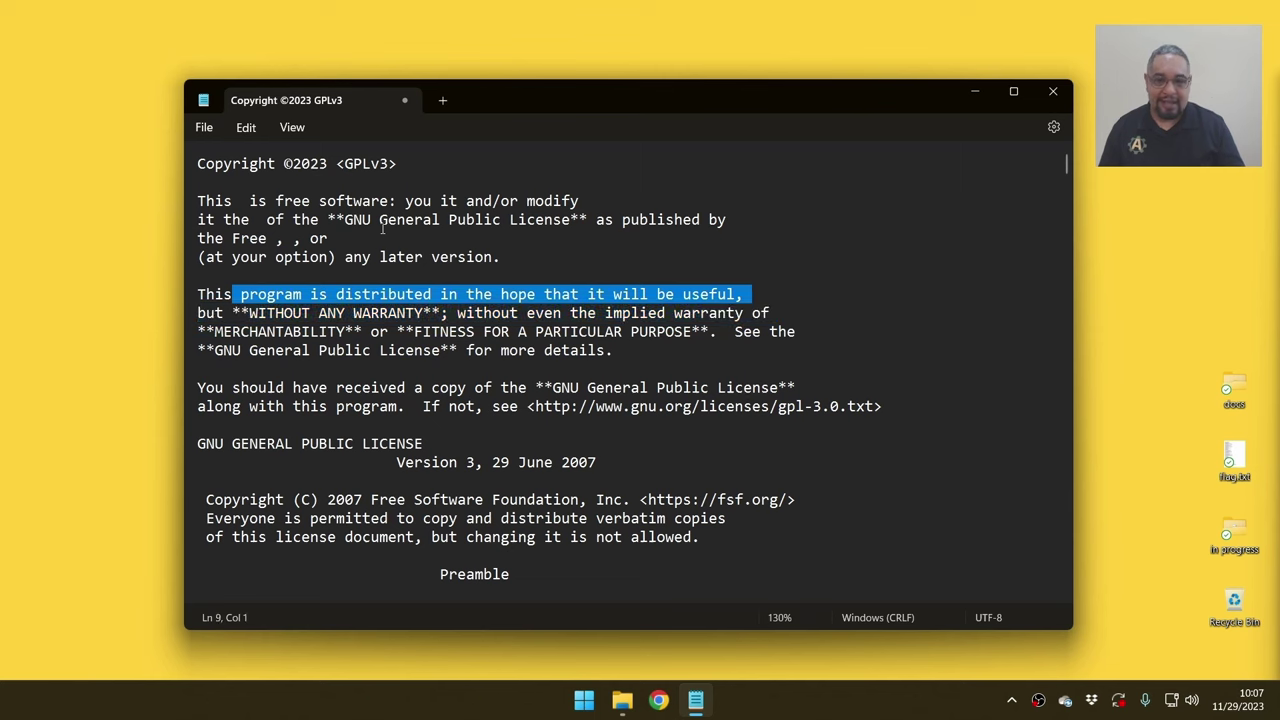
Step: Select backward from the first asterisk after "but" on line 9, line by line, to the start of line 4
key(Left)
key(Down)
key(Right)
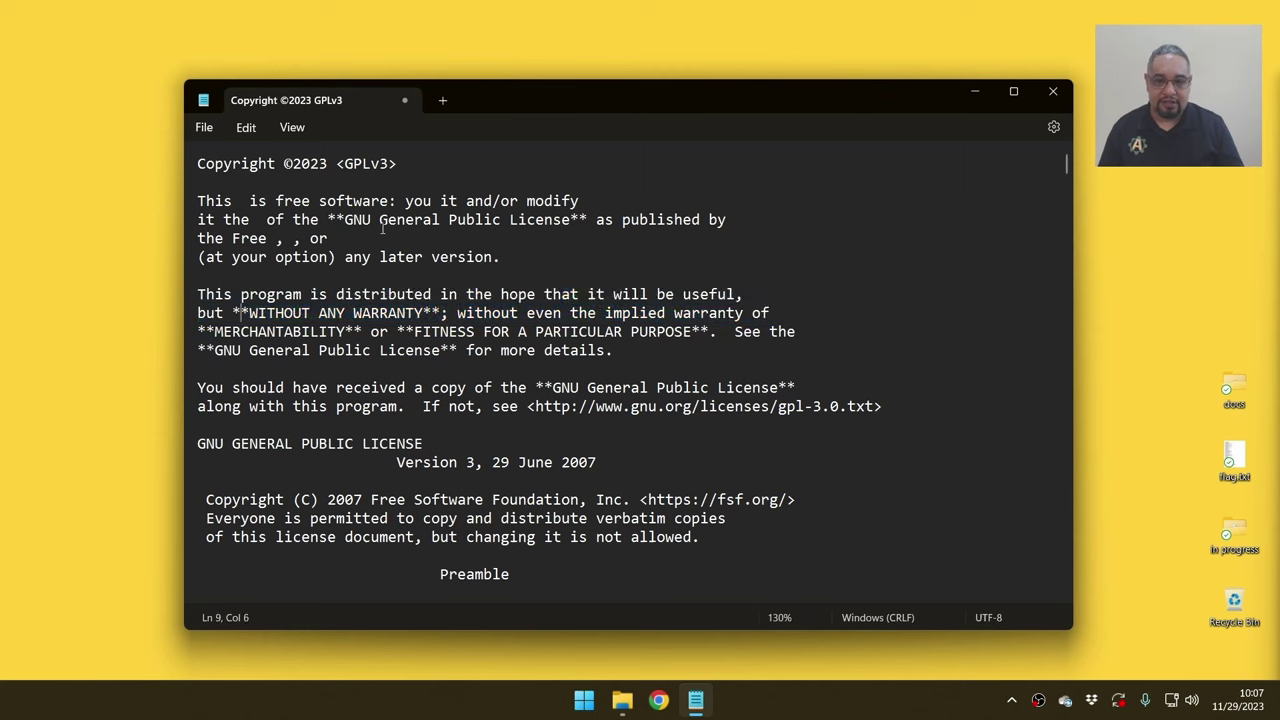
key(shift+Home)
key(shift+Up)
key(shift+Up)
key(shift+Up)
key(shift+Up)
key(shift+Up)
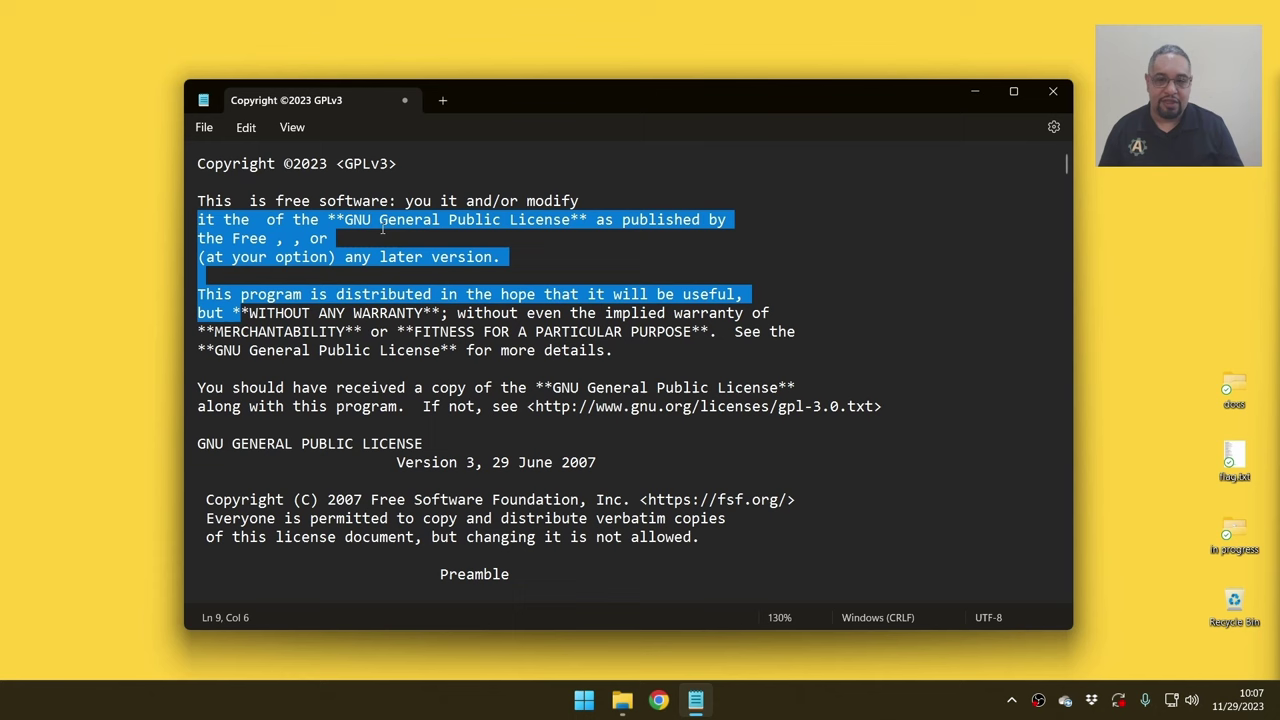
Step: Select line 3, "This is free software", from its start to its end, then reselect it from its end to its start
key(Up)
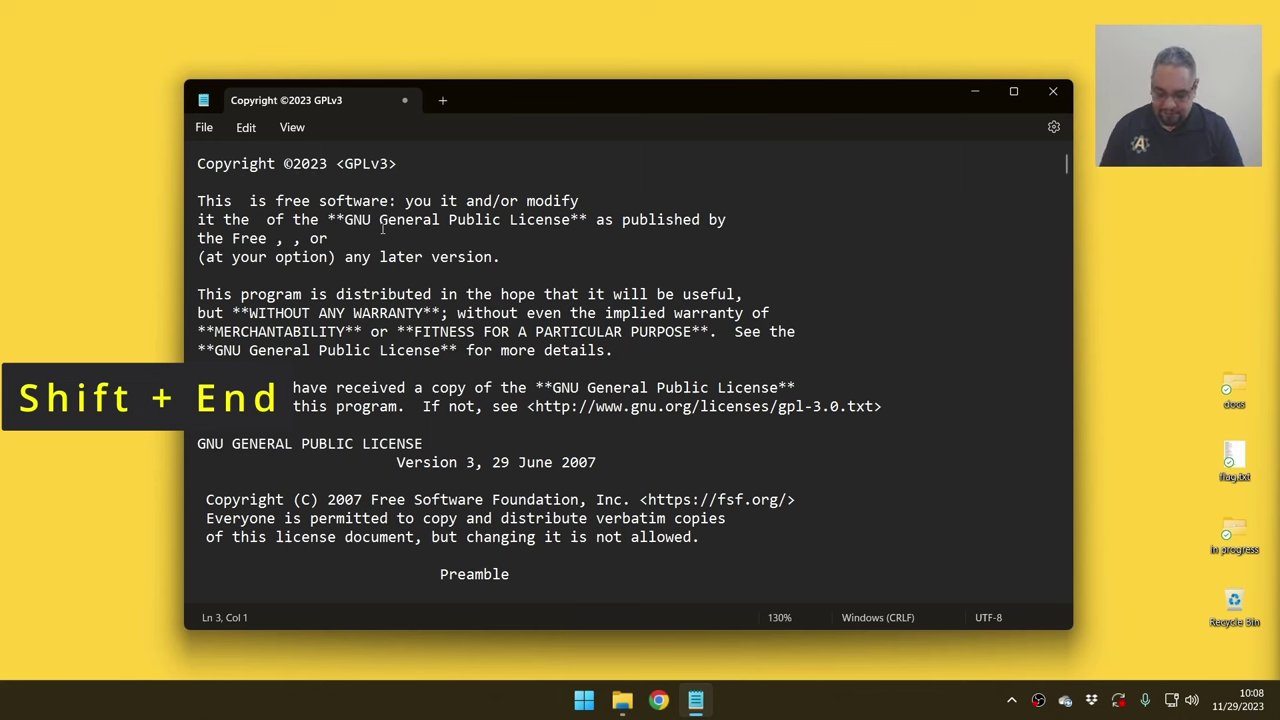
key(shift+End)
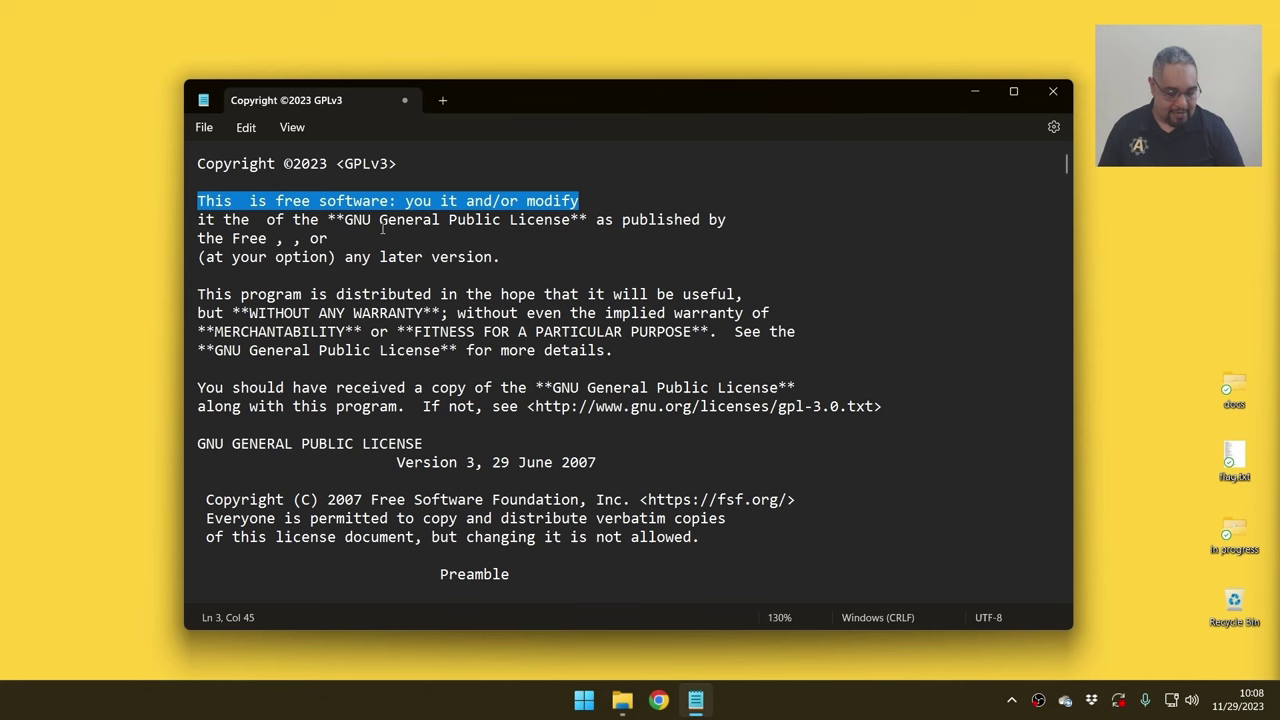
key(Right)
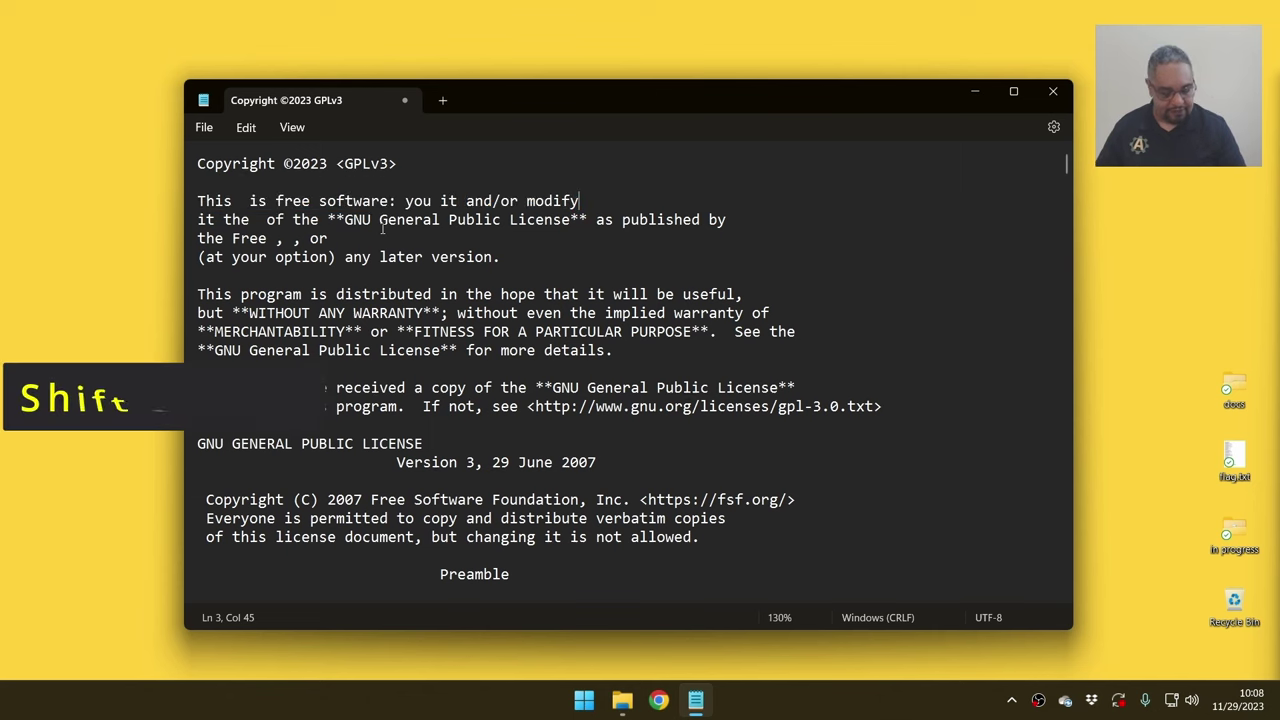
key(shift+Home)
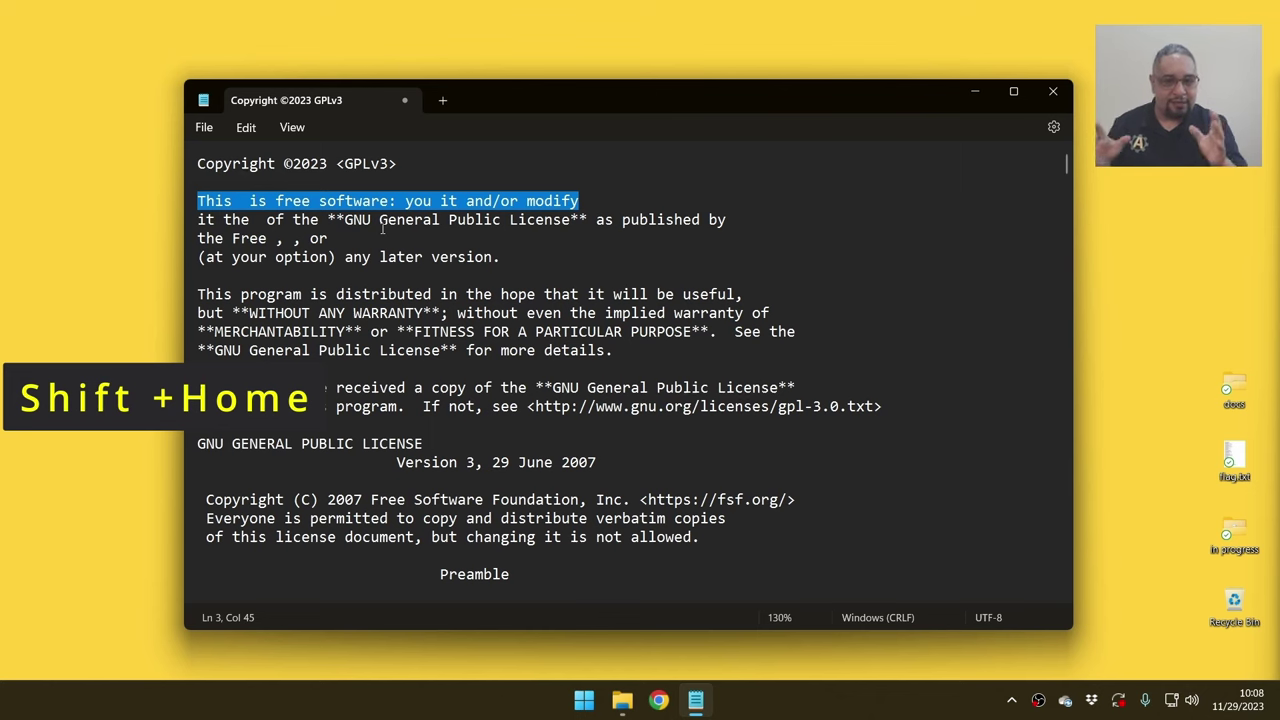
Step: Place the caret just before "Public" on line 4 and select from there to the end of the line
key(Left)
key(Right)
key(Right)
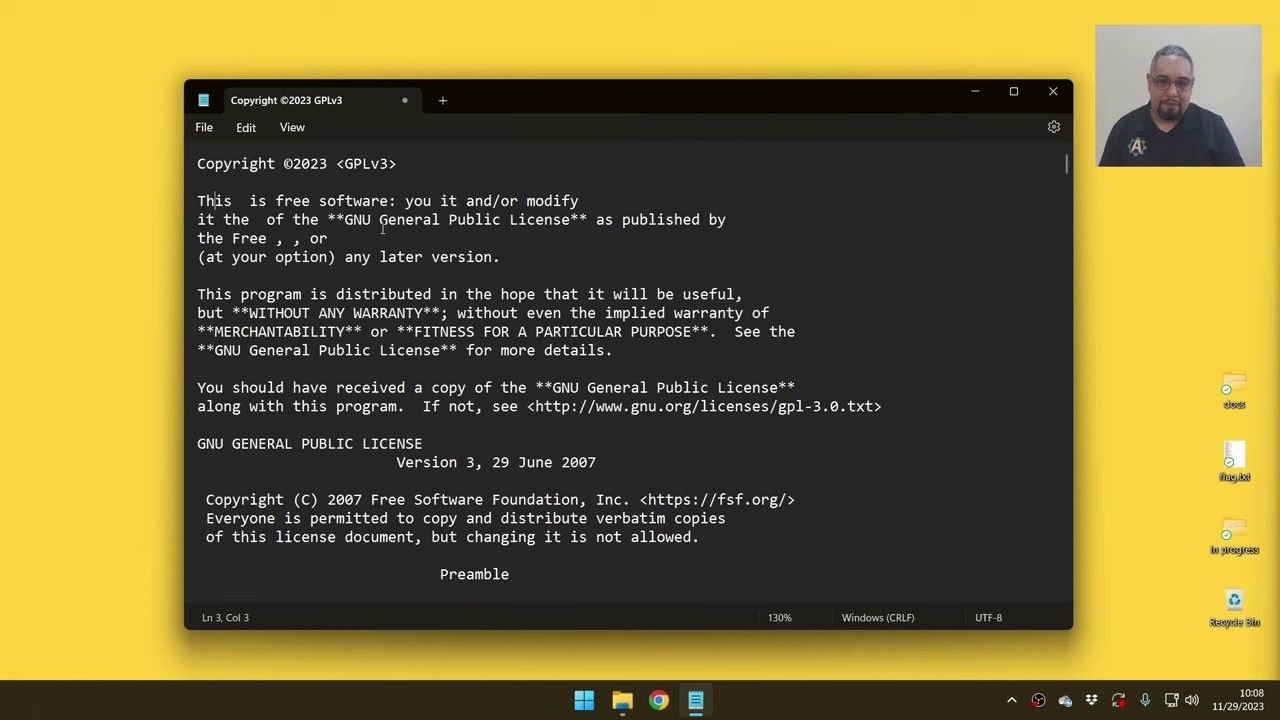
key(Down)
key(ctrl+Right)
key(ctrl+Right)
key(ctrl+Right)
key(ctrl+Right)
key(ctrl+Right)
key(ctrl+Right)
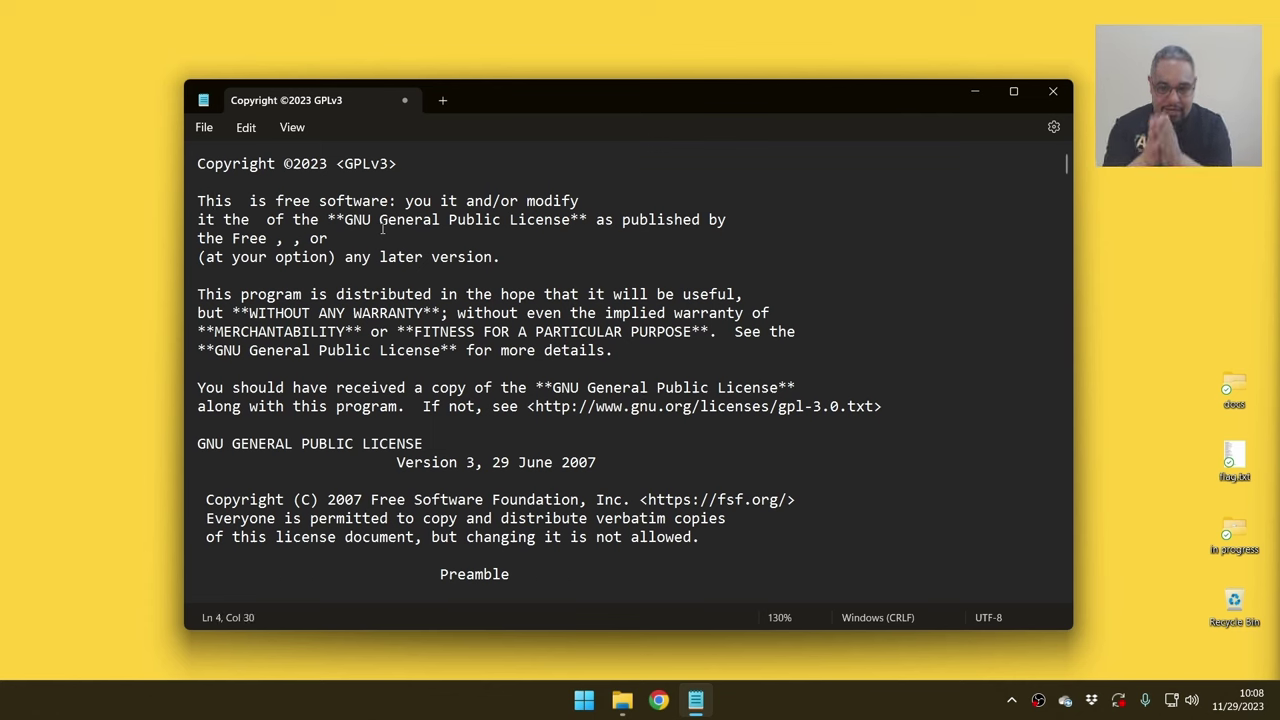
key(shift+End)
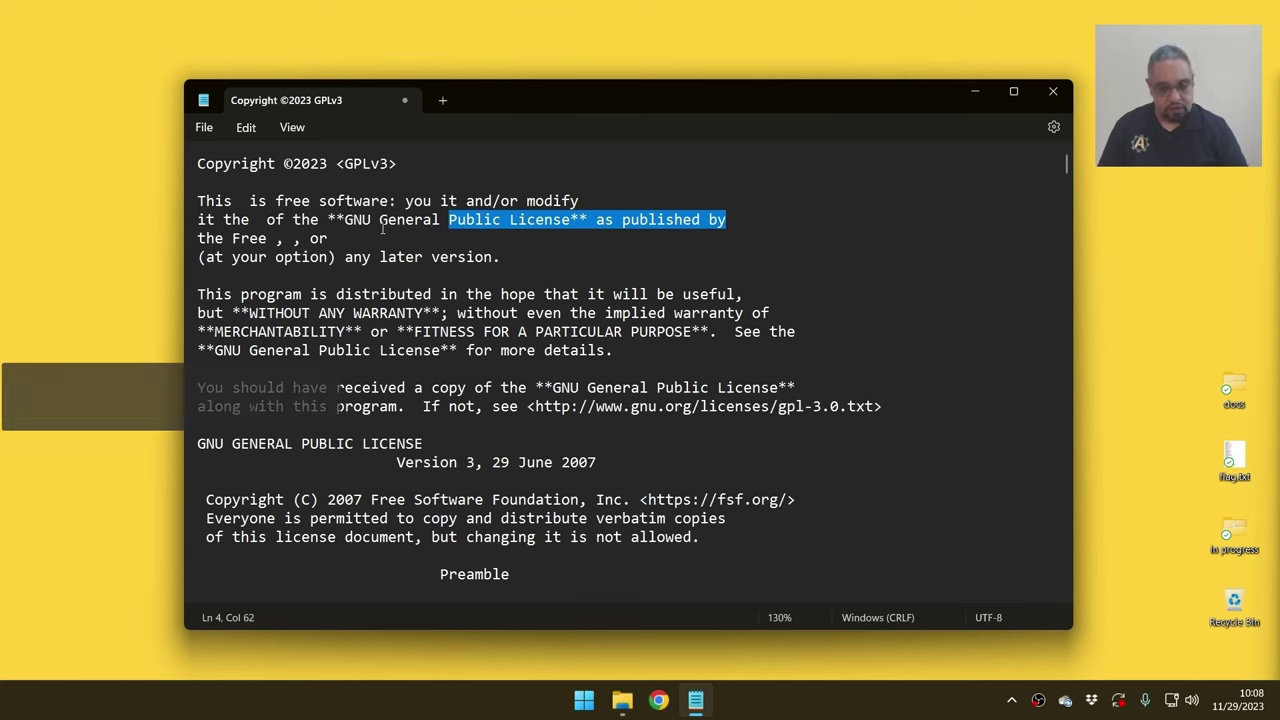
Step: Switch the selection to the part of line 4 before "Public", then select the whole line from start to end
key(shift+Home)
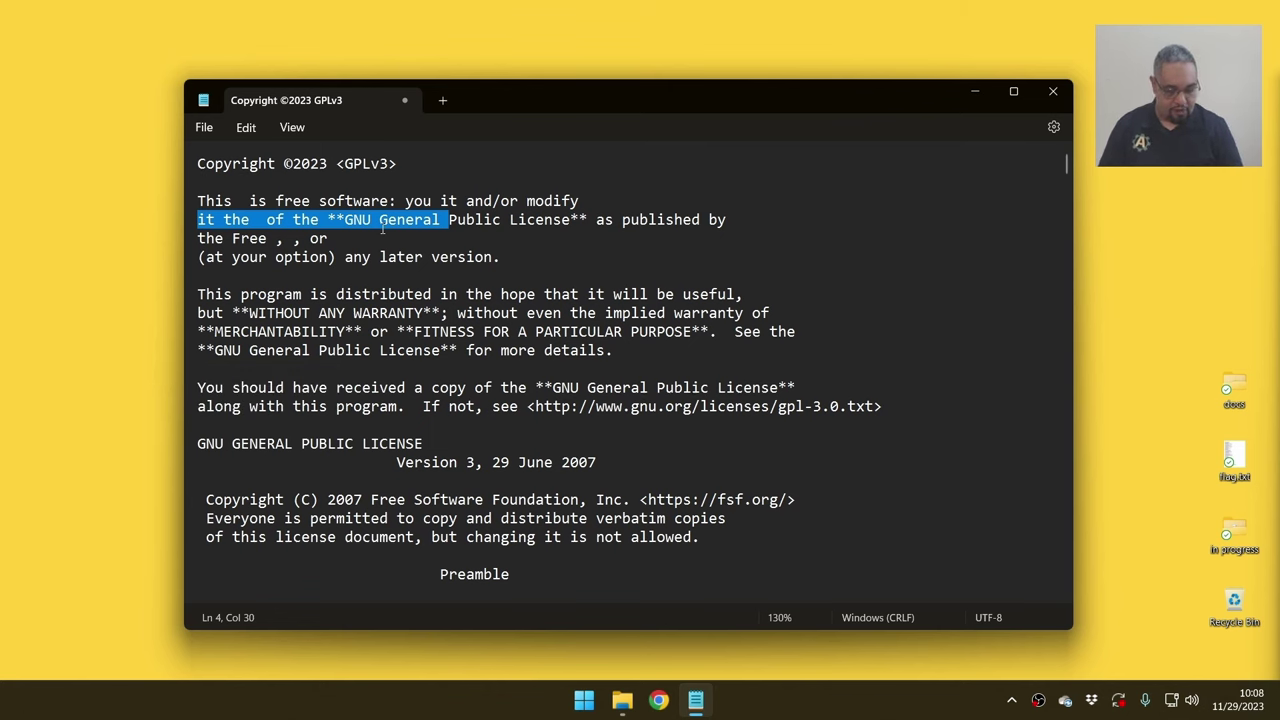
key(Home)
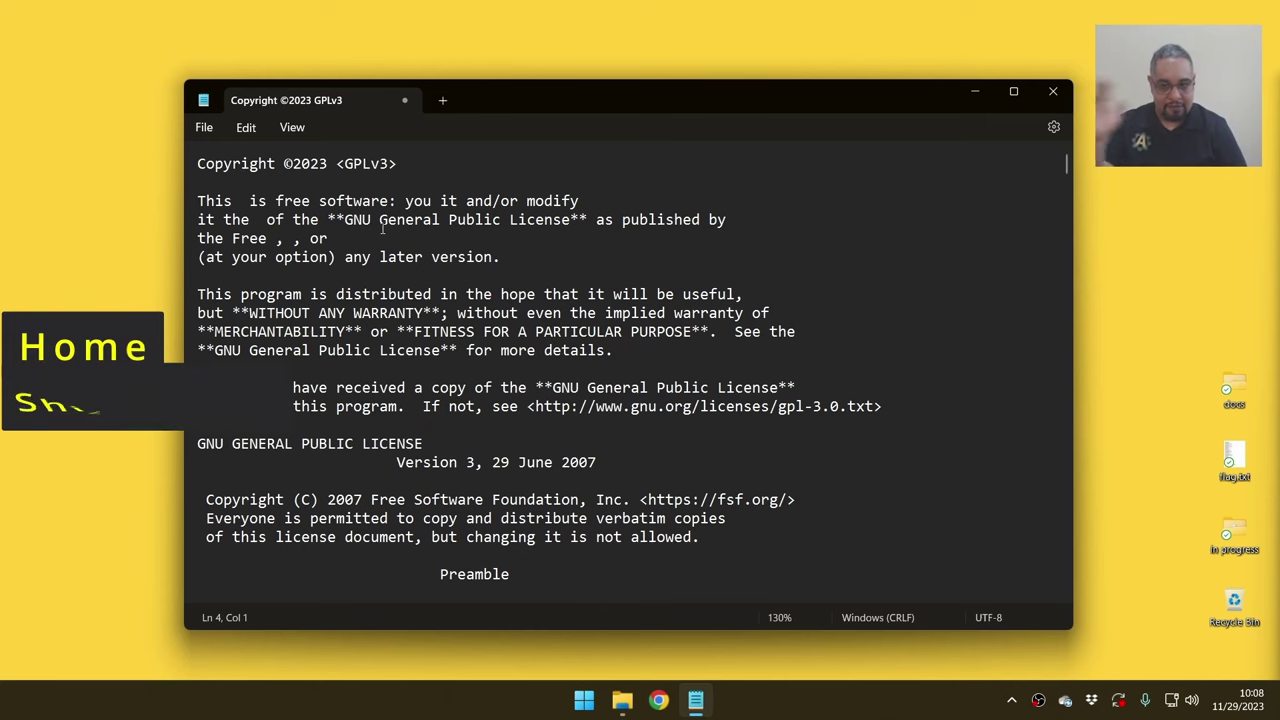
key(shift+End)
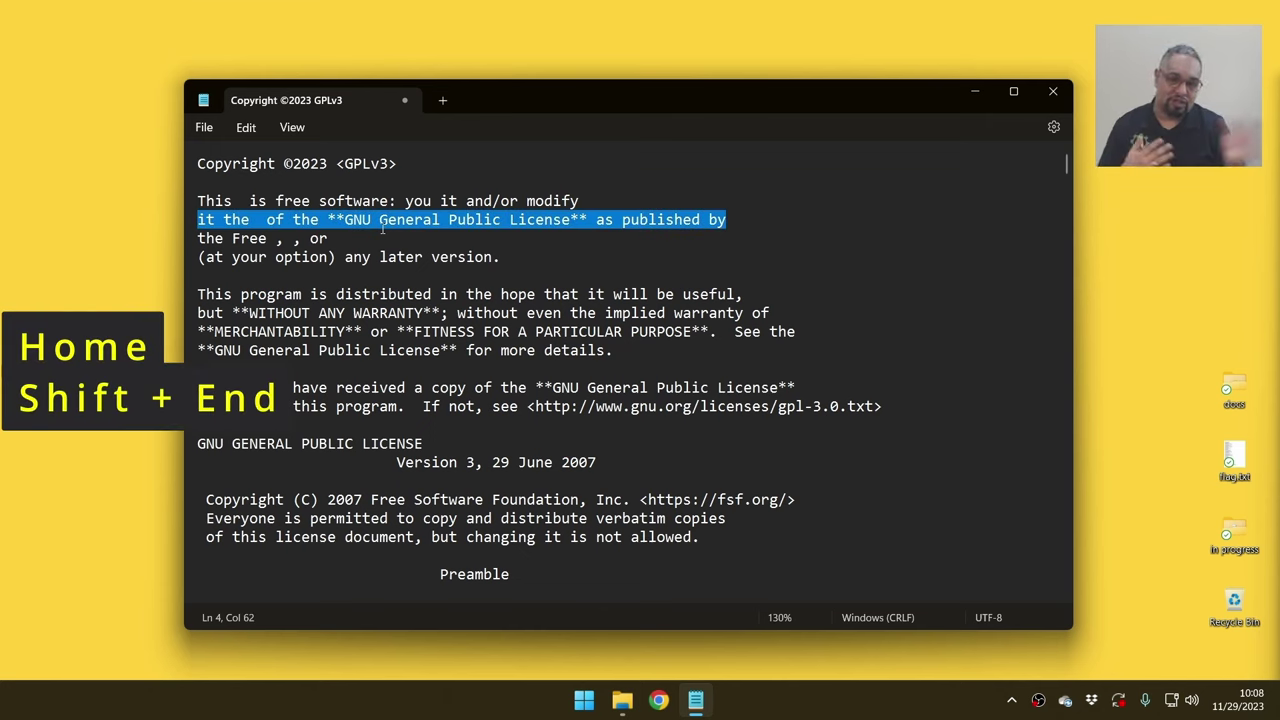
Step: Place the caret before "implied" on line 9, then select that whole line from its start to its end
key(Down)
key(Down)
key(Down)
key(Down)
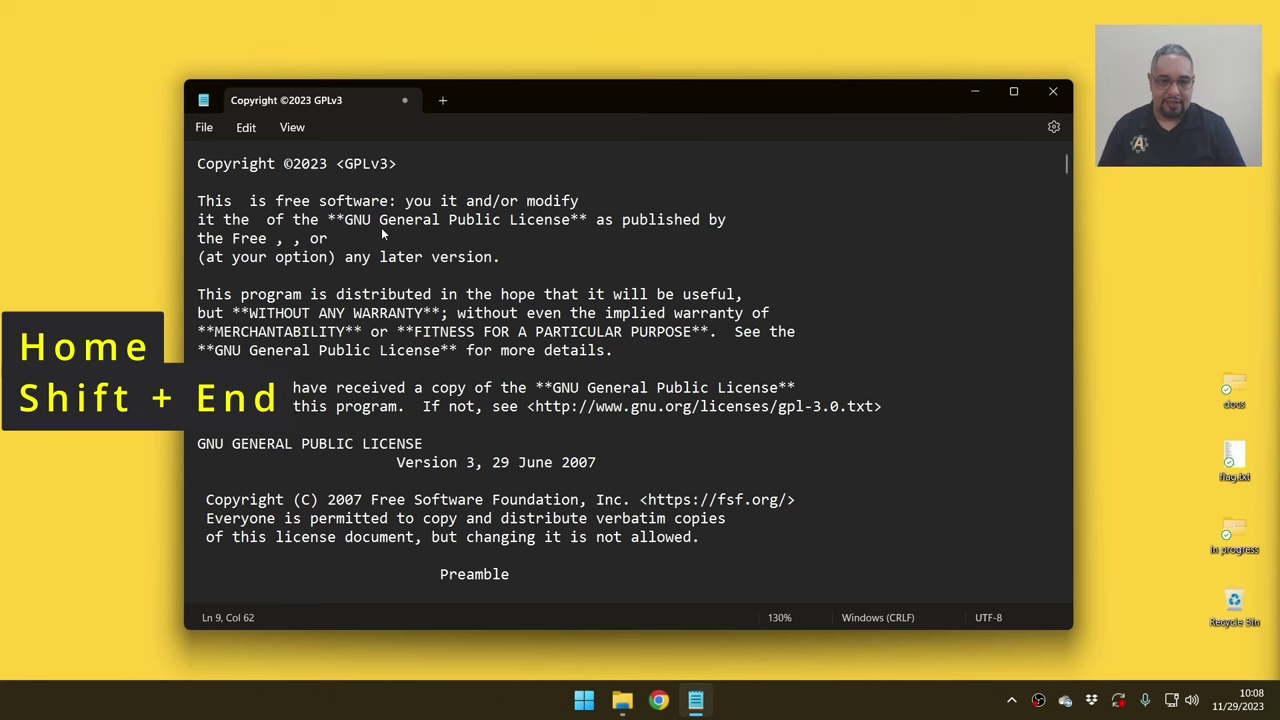
key(End)
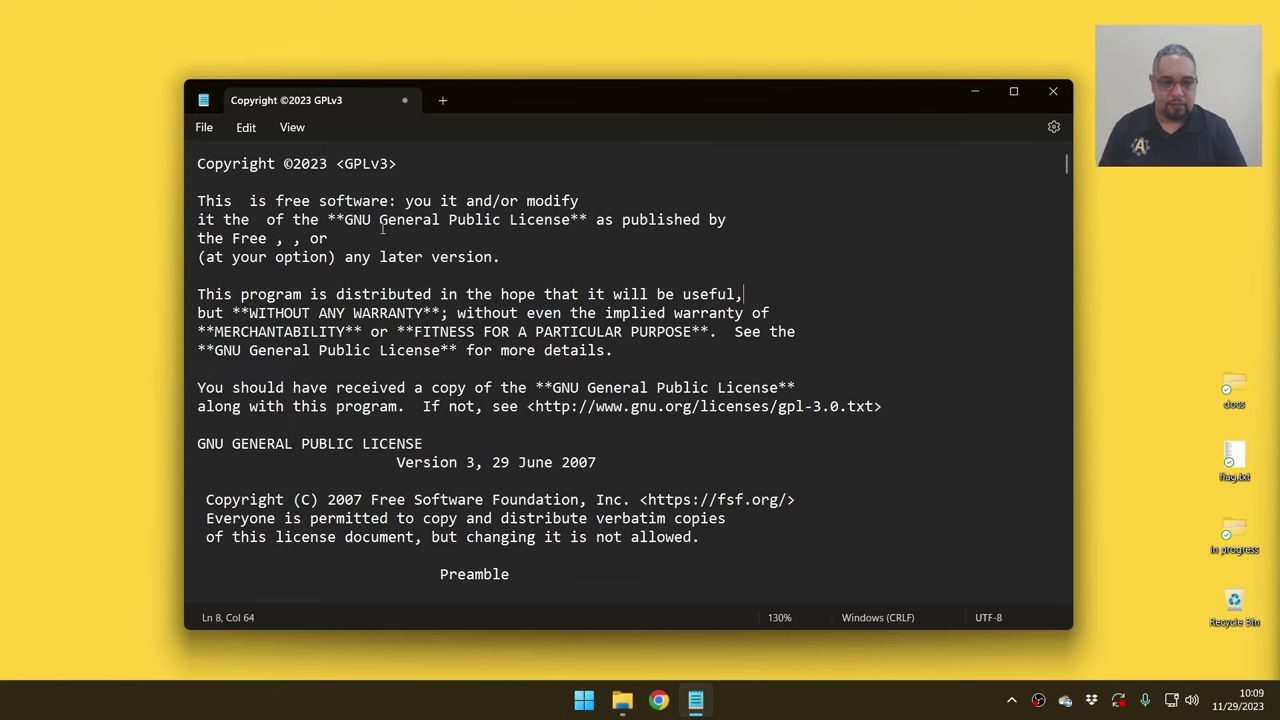
key(Down)
key(Left)
key(Left)
key(ctrl+Left)
key(ctrl+Left)
key(ctrl+Left)
key(ctrl+Left)
key(ctrl+Left)
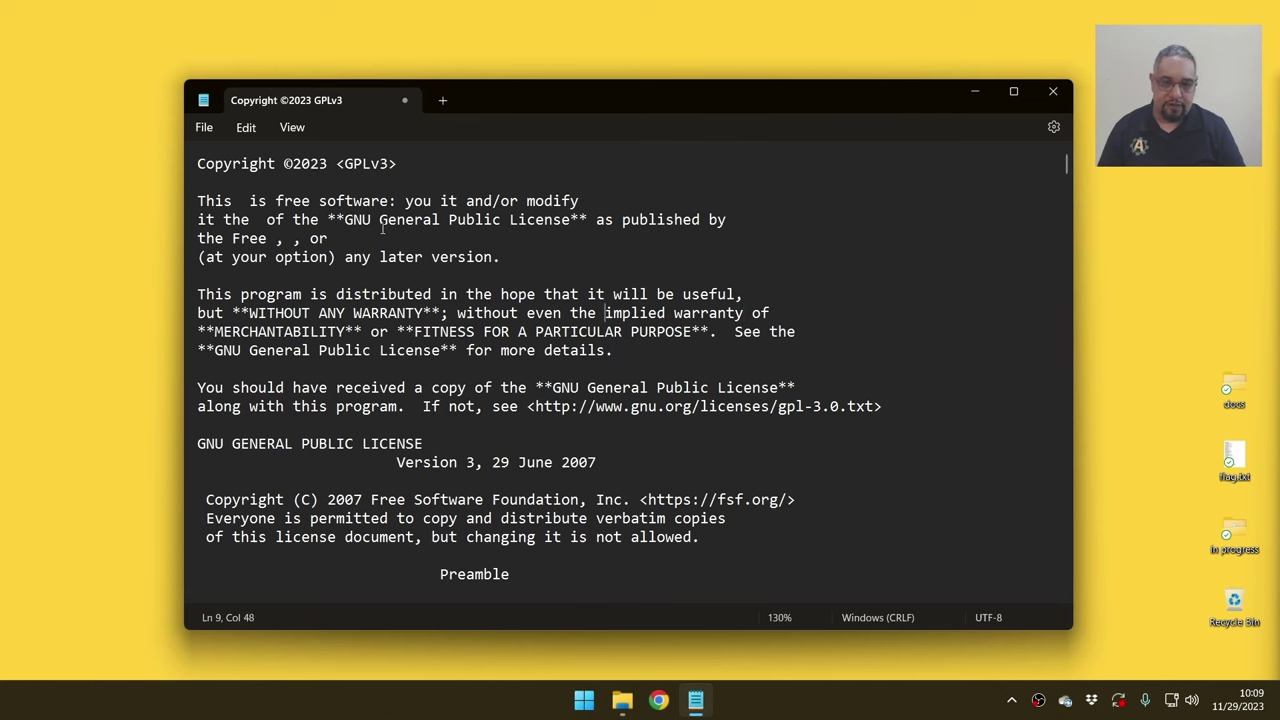
key(Home)
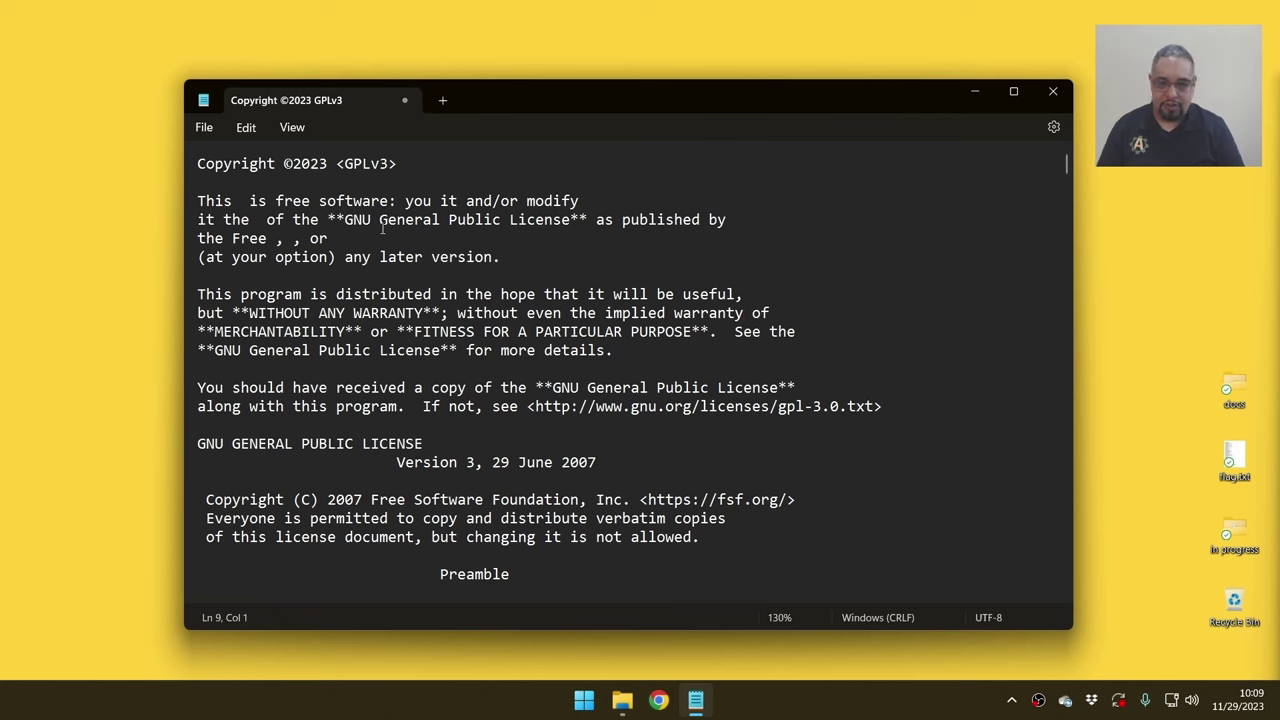
key(shift+End)
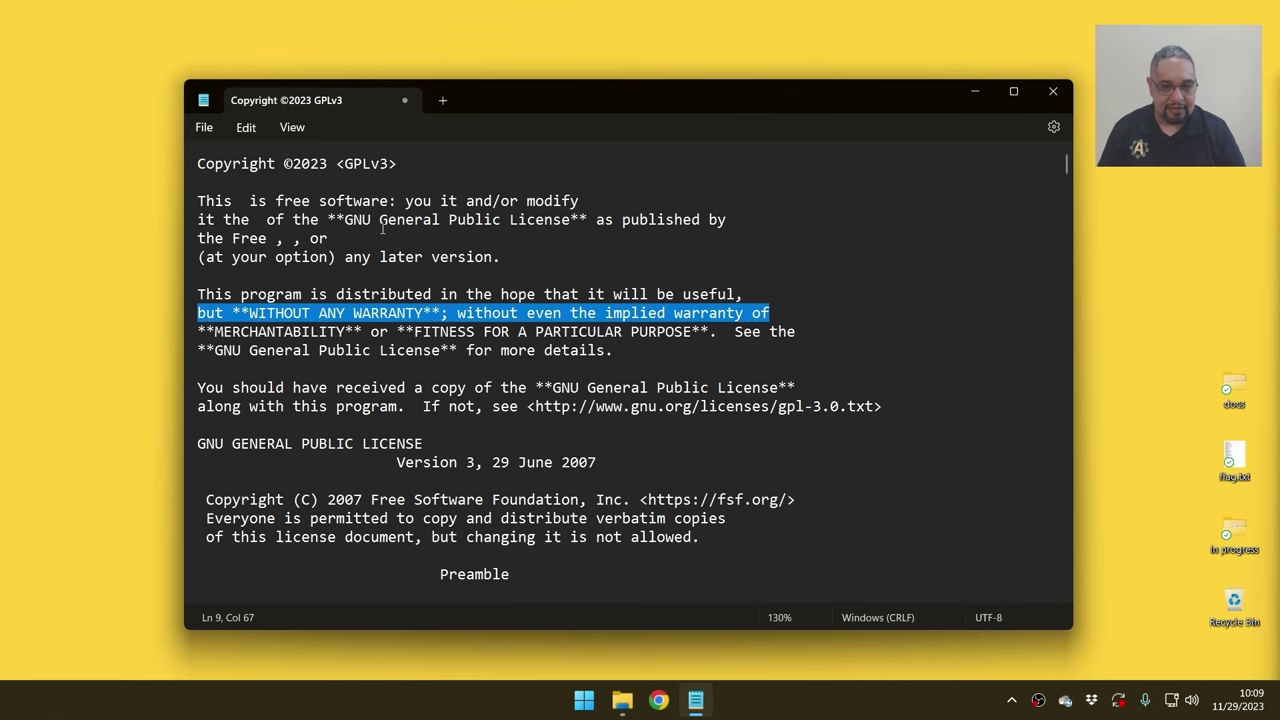
Step: Move the caret back word by word within the "**MERCHANTABILITY**" line, then select the whole line from its end to its start
key(Down)
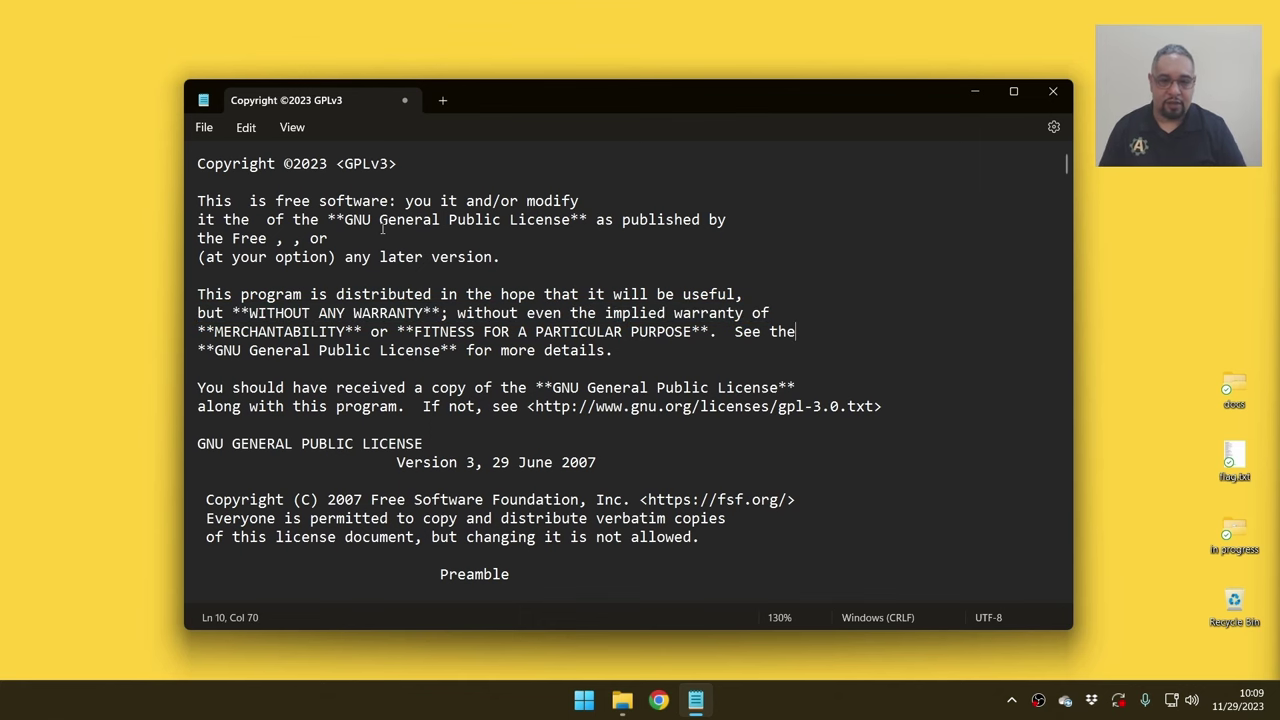
key(ctrl+Left)
key(ctrl+Left)
key(ctrl+Left)
key(ctrl+Left)
key(ctrl+Left)
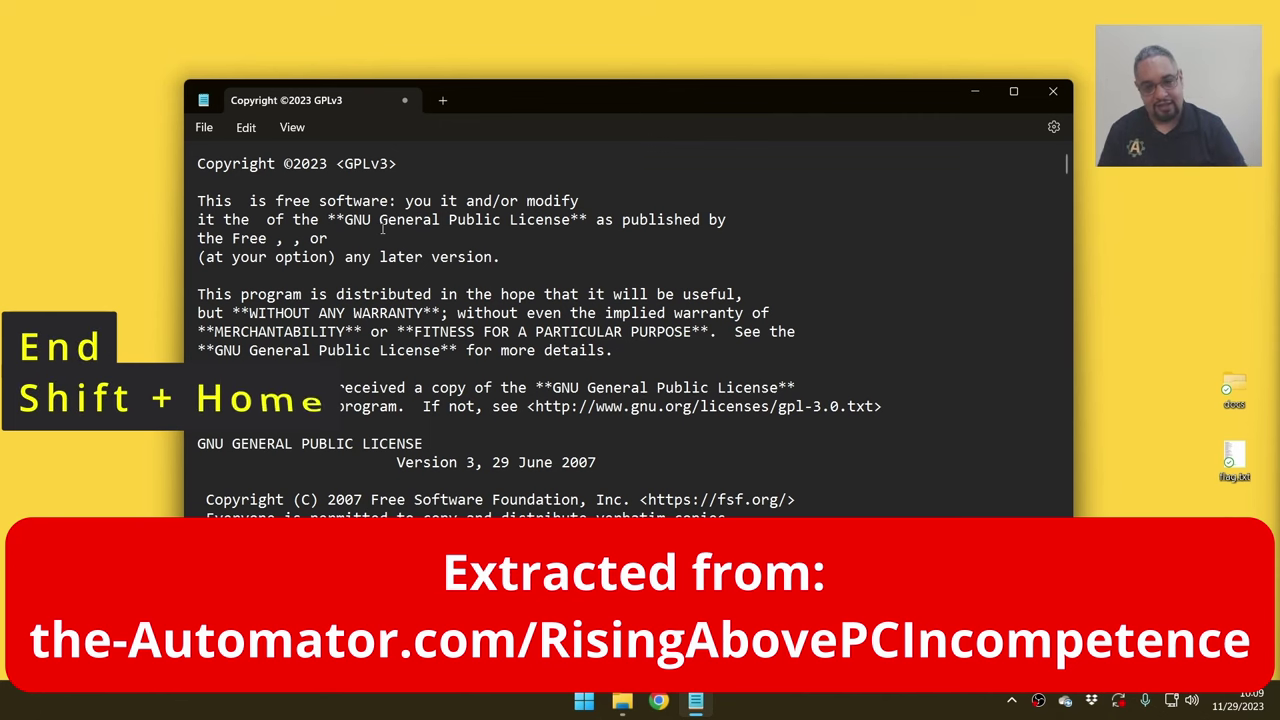
key(shift+Home)
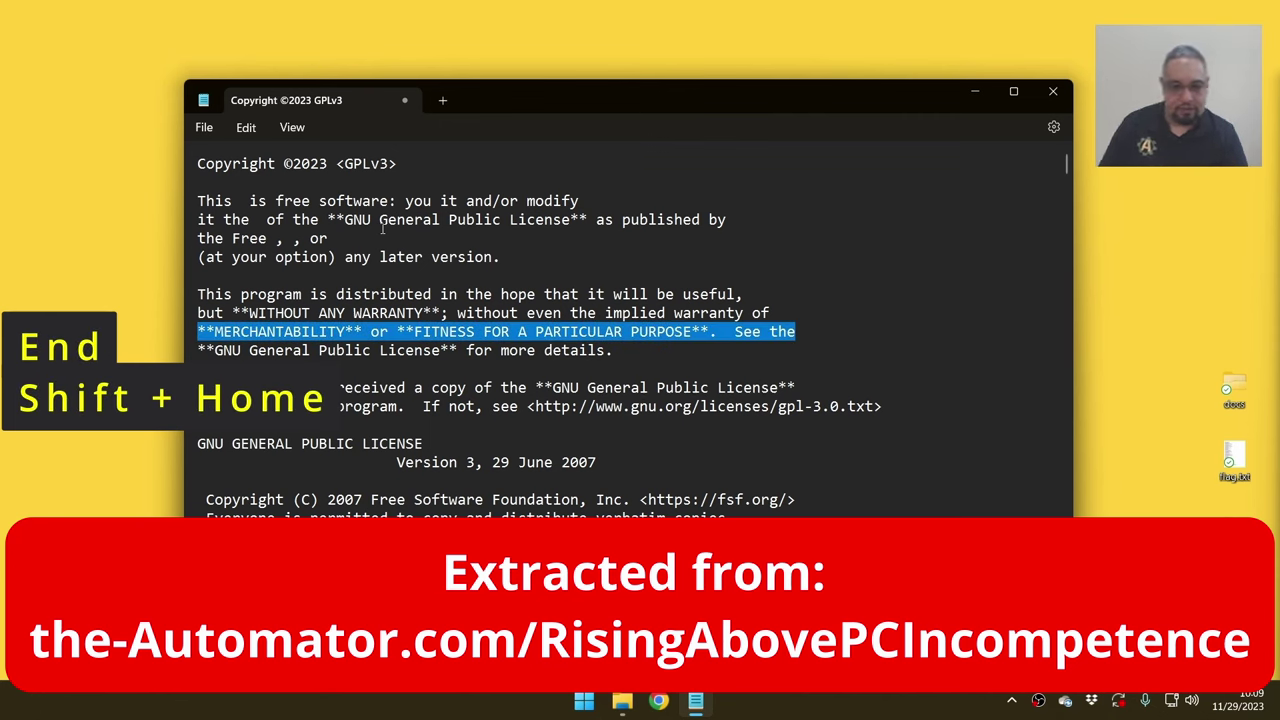